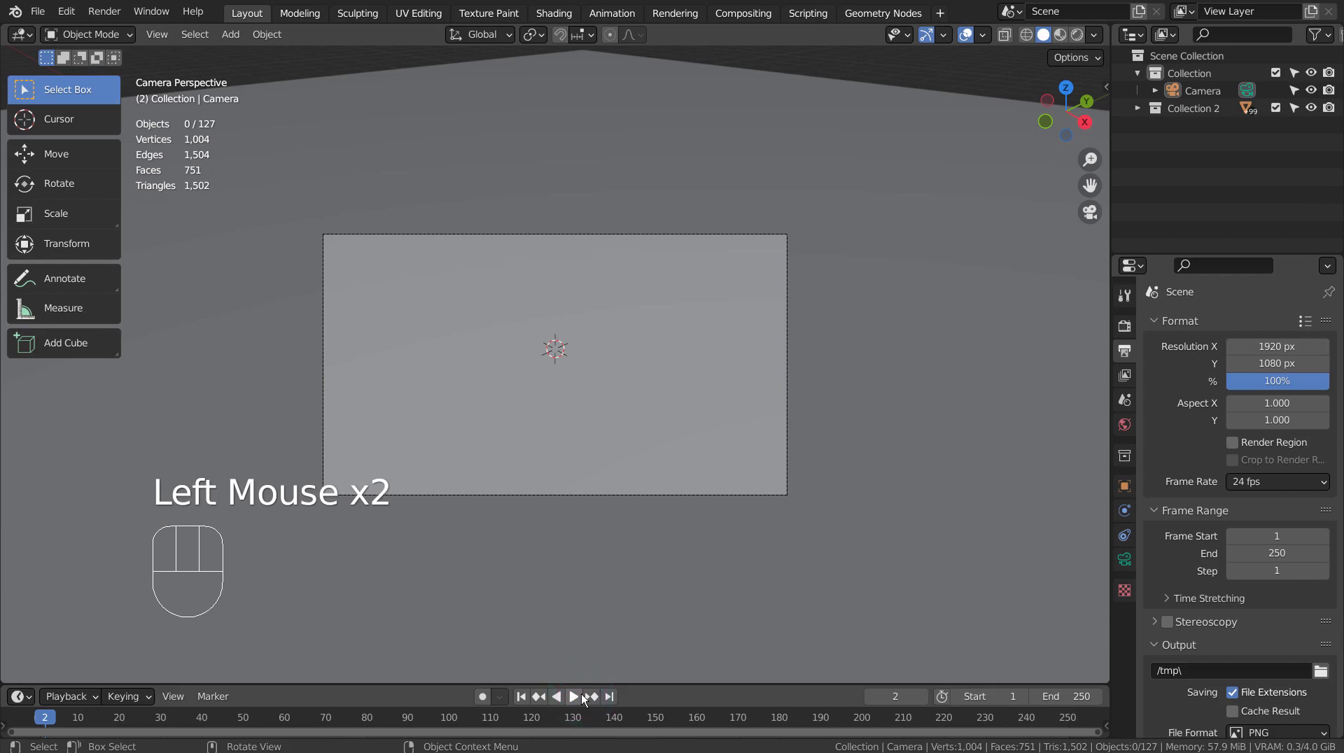
# Step: Play back the finished cube simulation and preview it in rendered shading before returning to solid shading
pyautogui.click(582, 695)
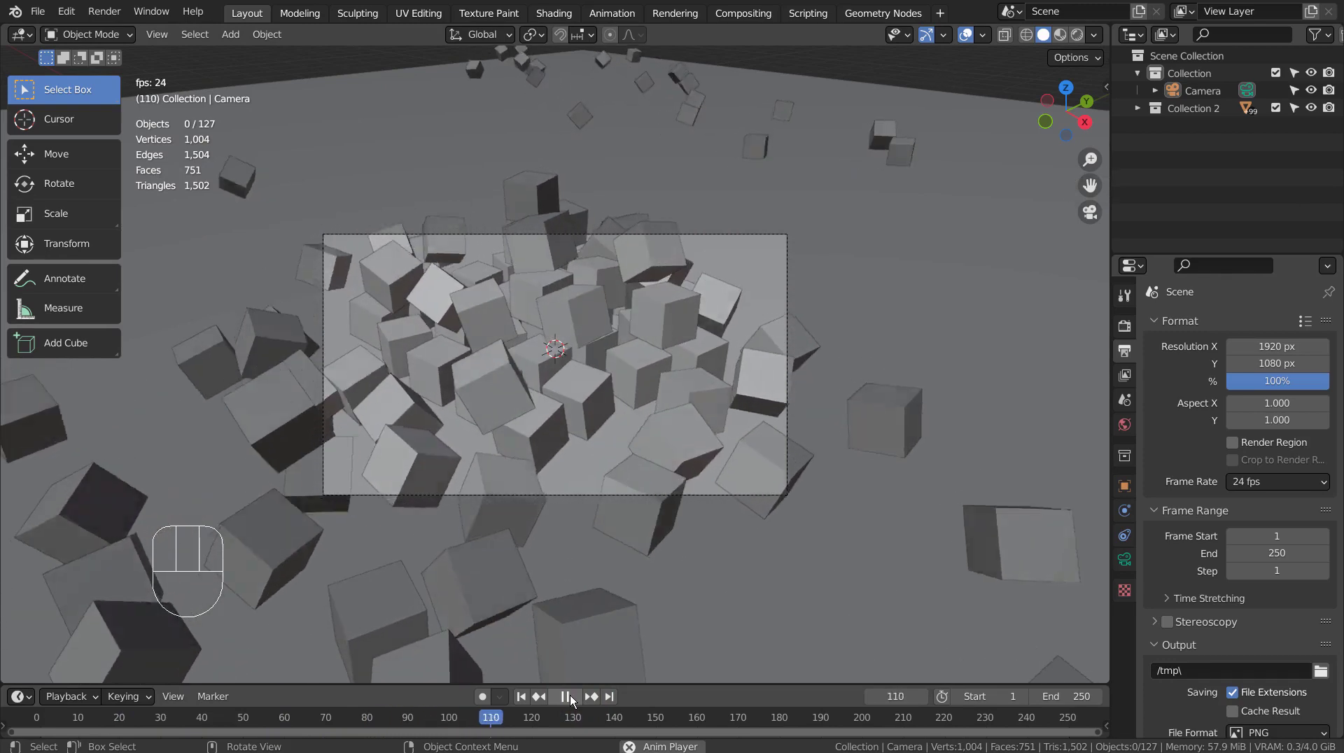
pyautogui.click(566, 696)
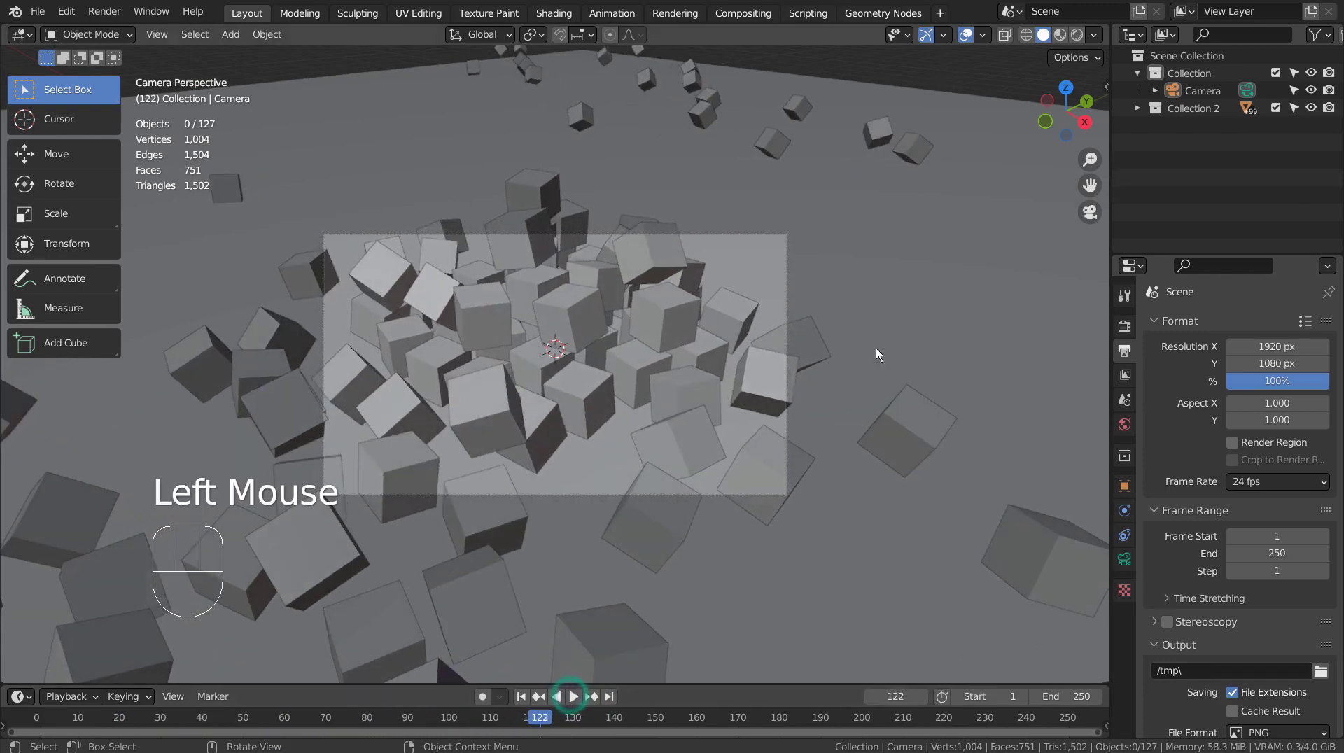
pyautogui.click(1077, 35)
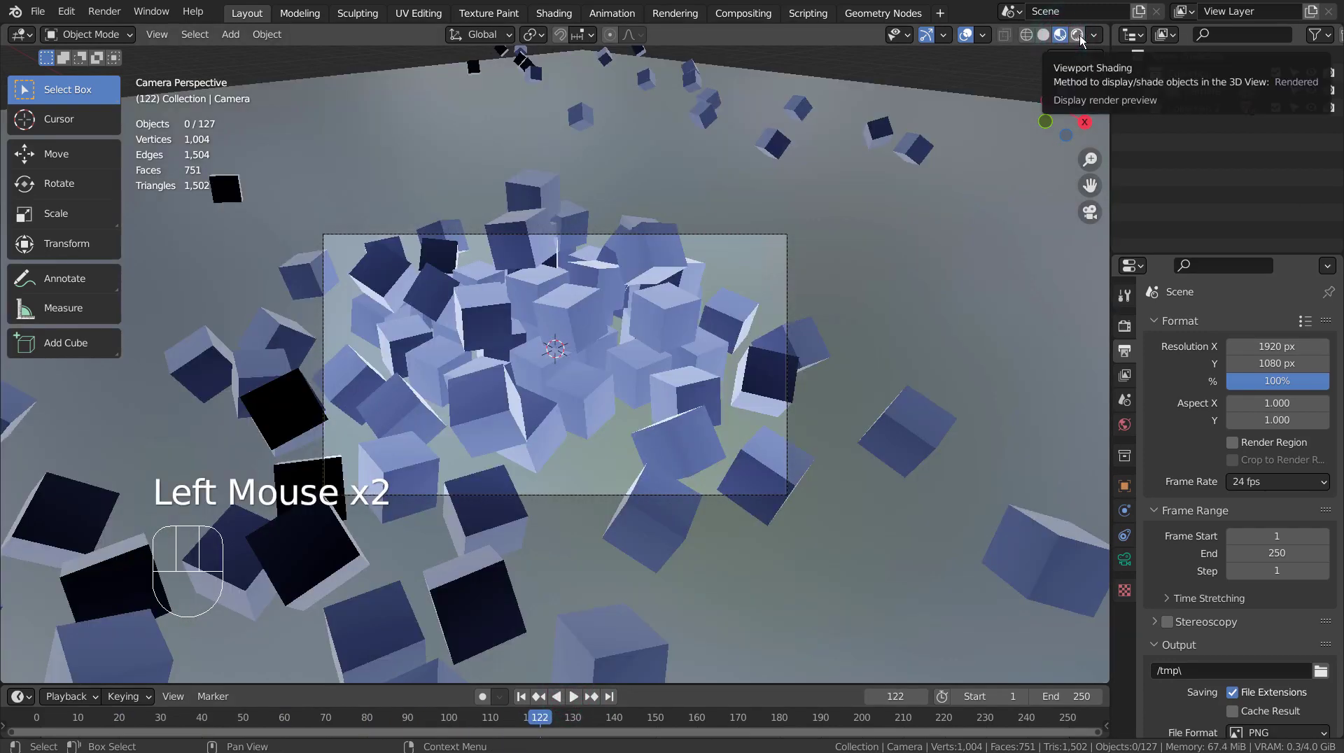
pyautogui.click(1078, 35)
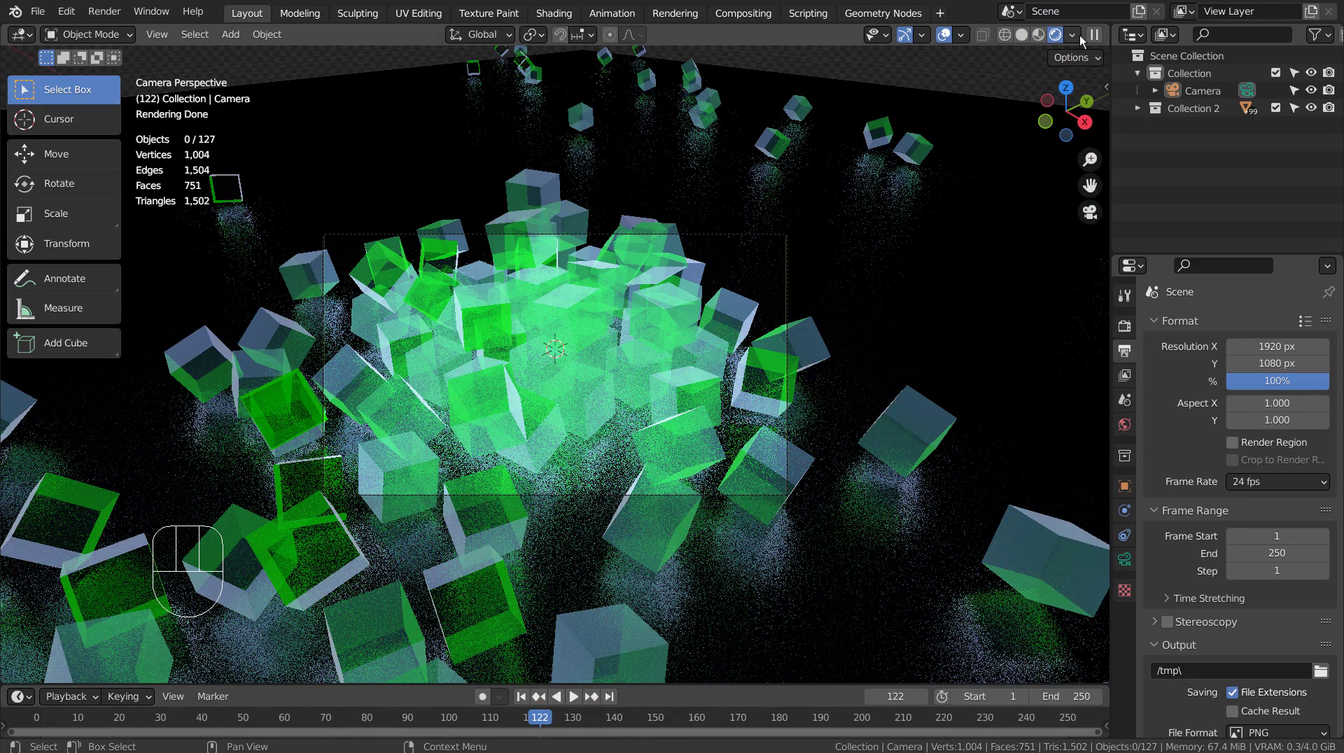
pyautogui.click(1014, 36)
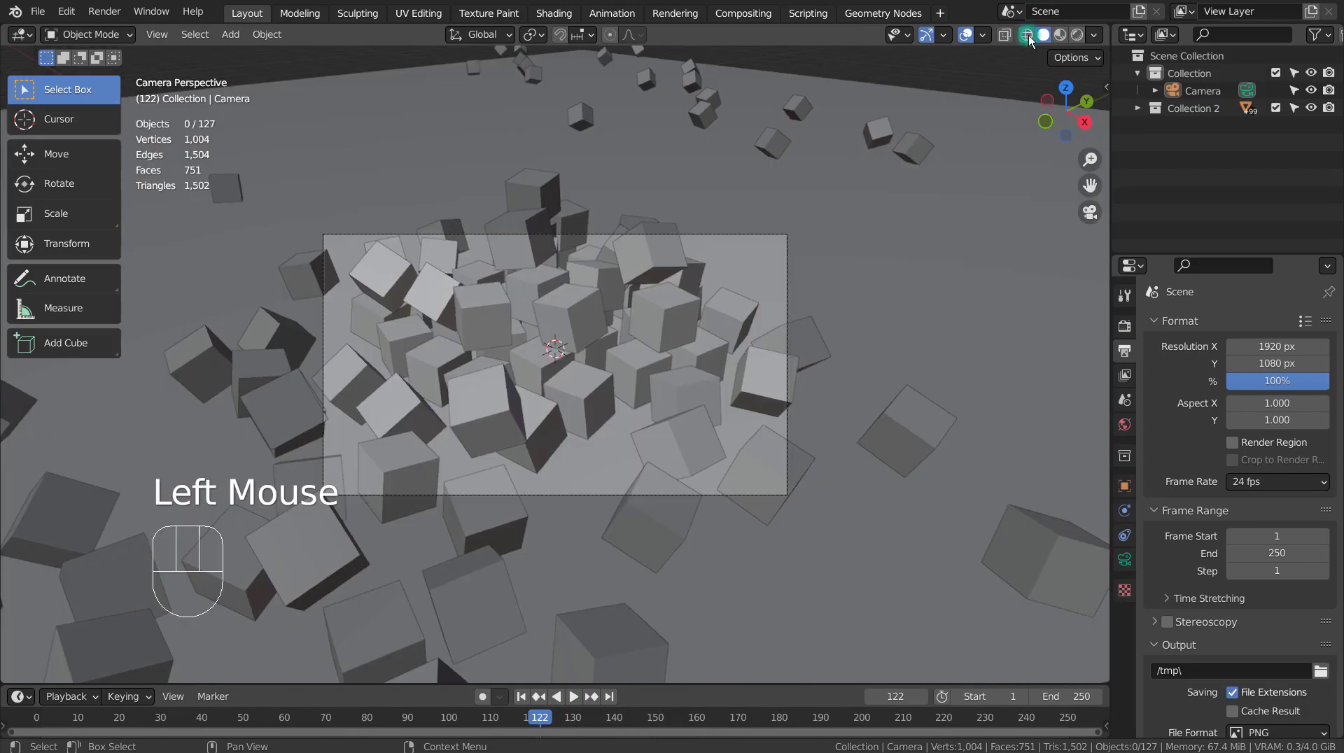
# Step: Exclude Collection 2 from the view layer to clear the scene of the existing cubes and floor
pyautogui.click(900, 274)
pyautogui.moveTo(901, 275); pyautogui.dragTo(839, 426, button='middle')
pyautogui.scroll(-3, 900, 273)
pyautogui.middleClick(839, 426)
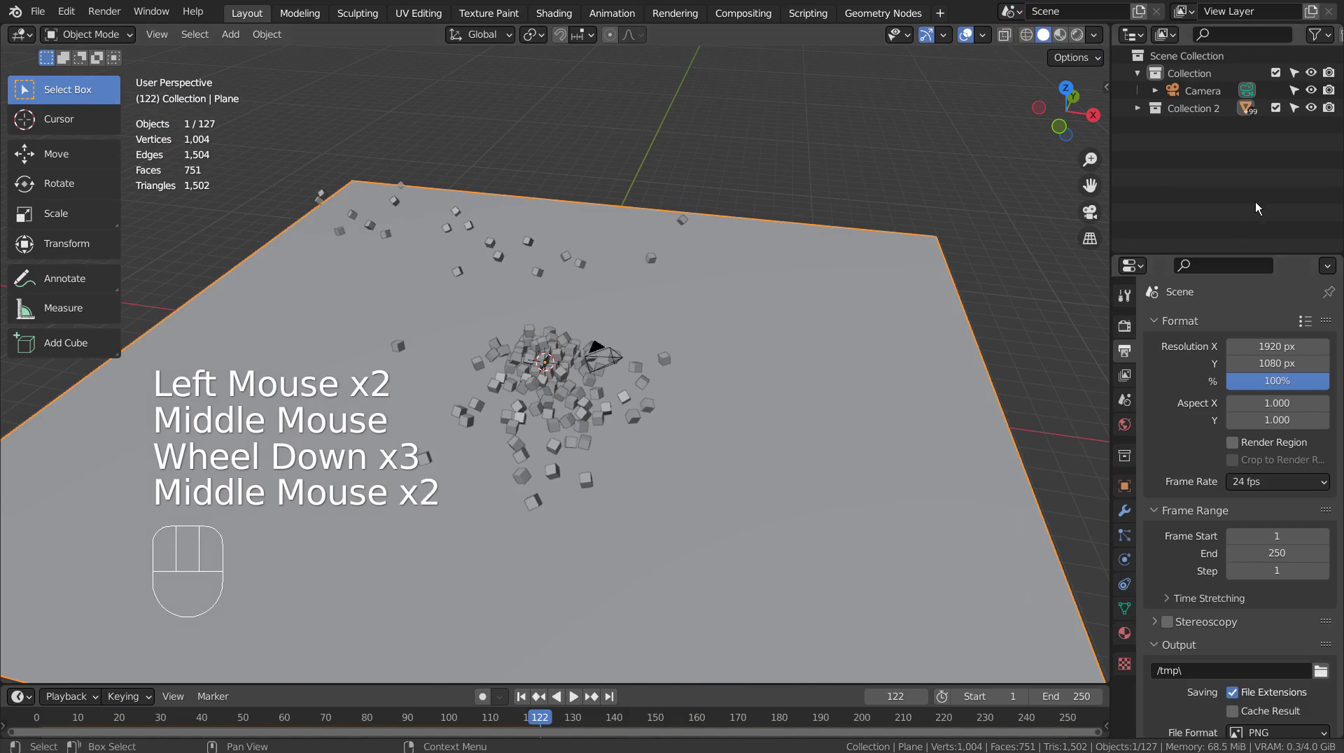
pyautogui.click(1275, 108)
# Step: Add a cube mesh at the world origin and reset the timeline to frame 1
pyautogui.click(776, 231)
pyautogui.hotkey('shift', 'a')
pyautogui.moveTo(769, 239)
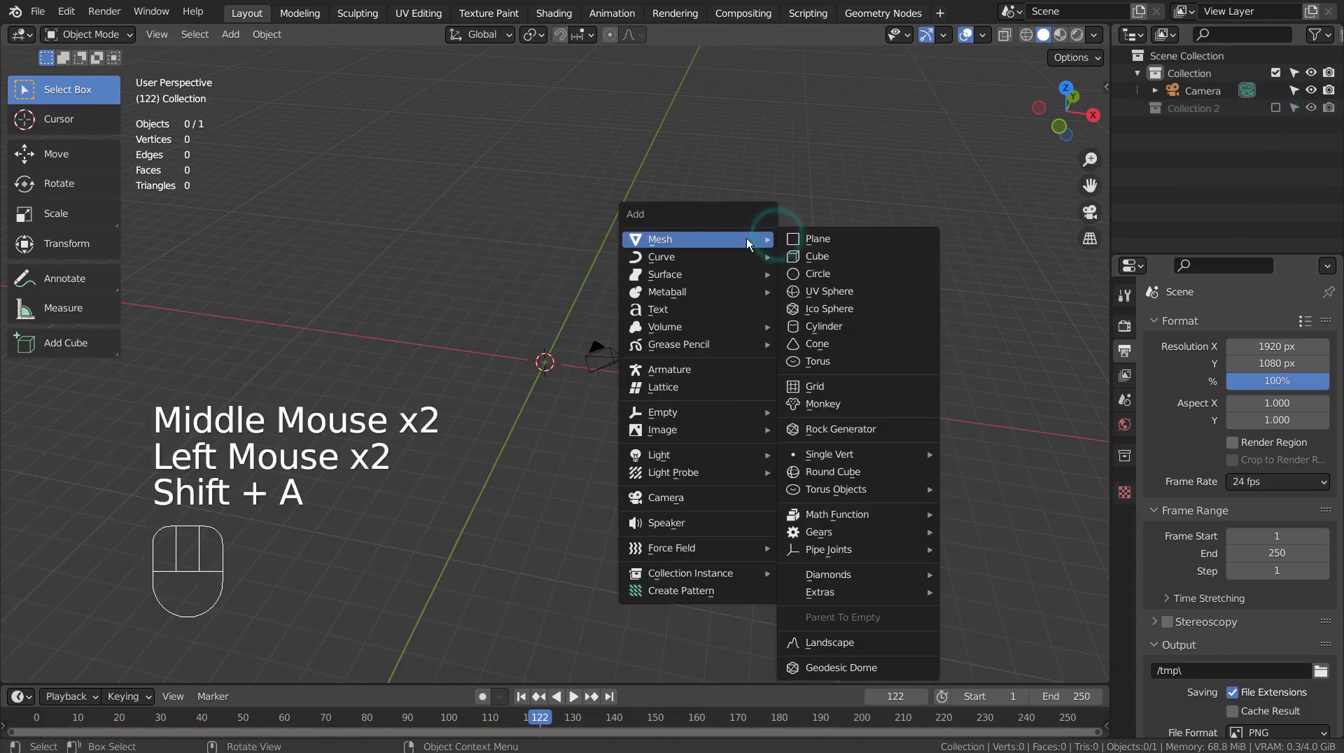
pyautogui.click(800, 256)
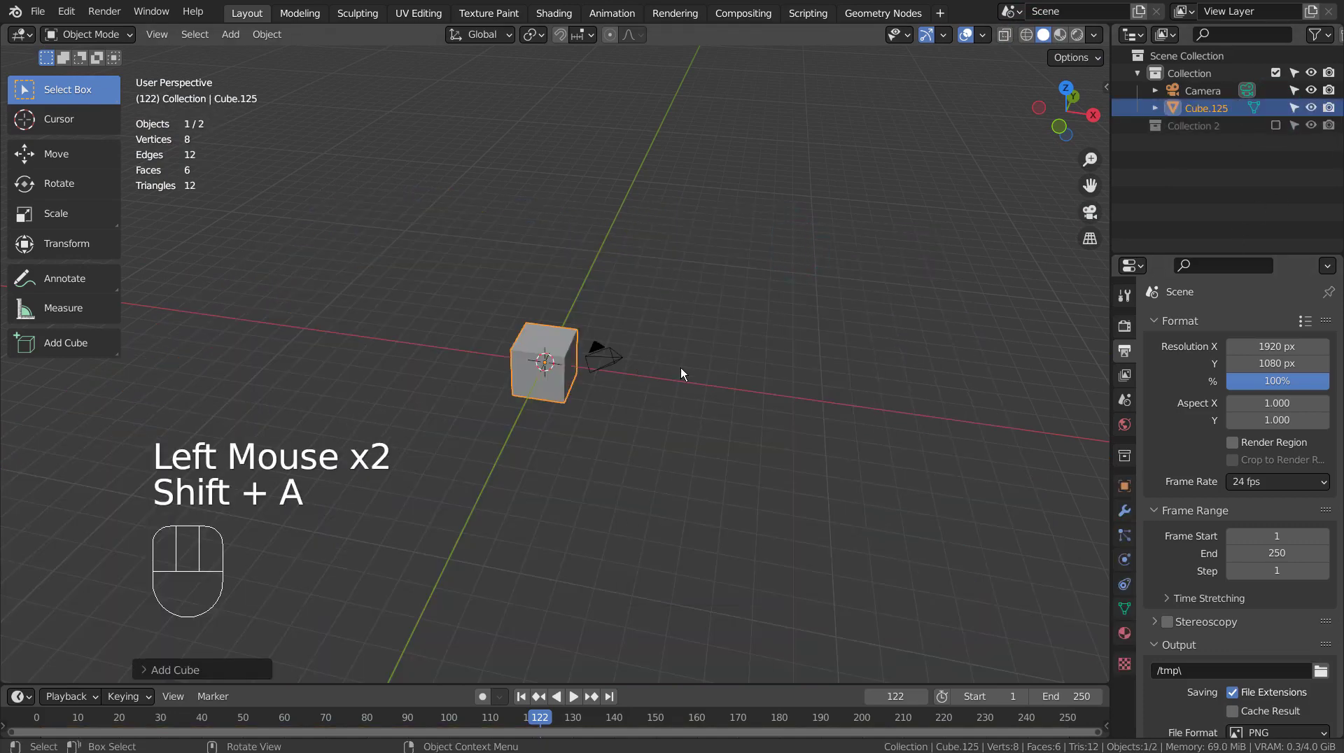
pyautogui.click(521, 700)
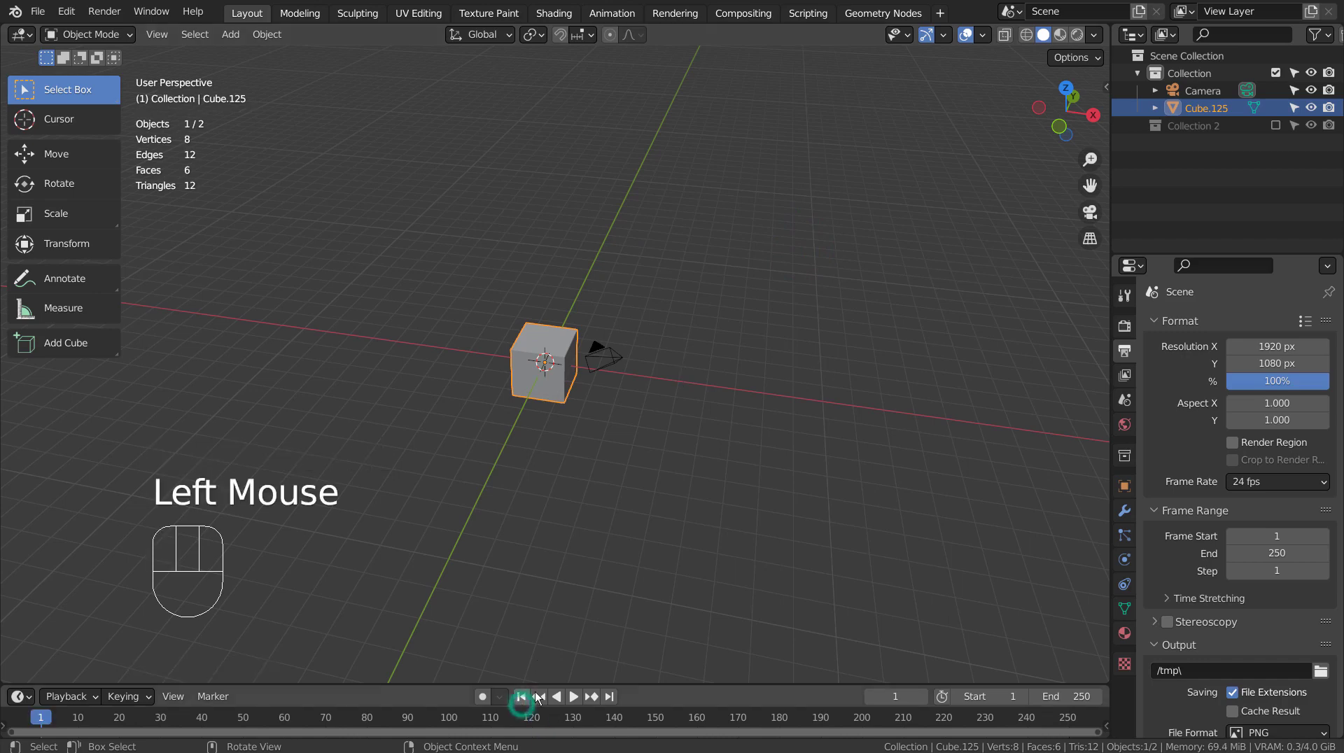
# Step: Add a plane mesh at the origin and scale it up into a large floor around the cube
pyautogui.hotkey('shift', 'a')
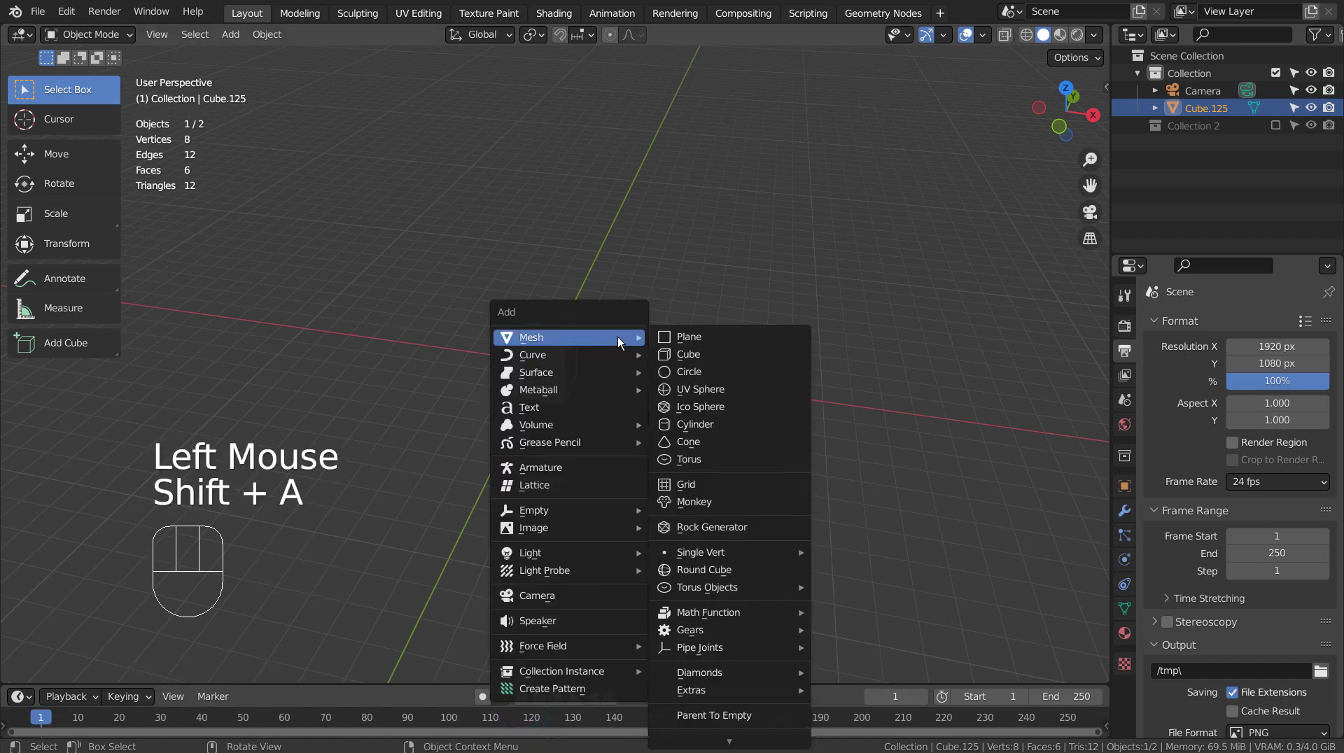
pyautogui.click(683, 336)
pyautogui.press('s')
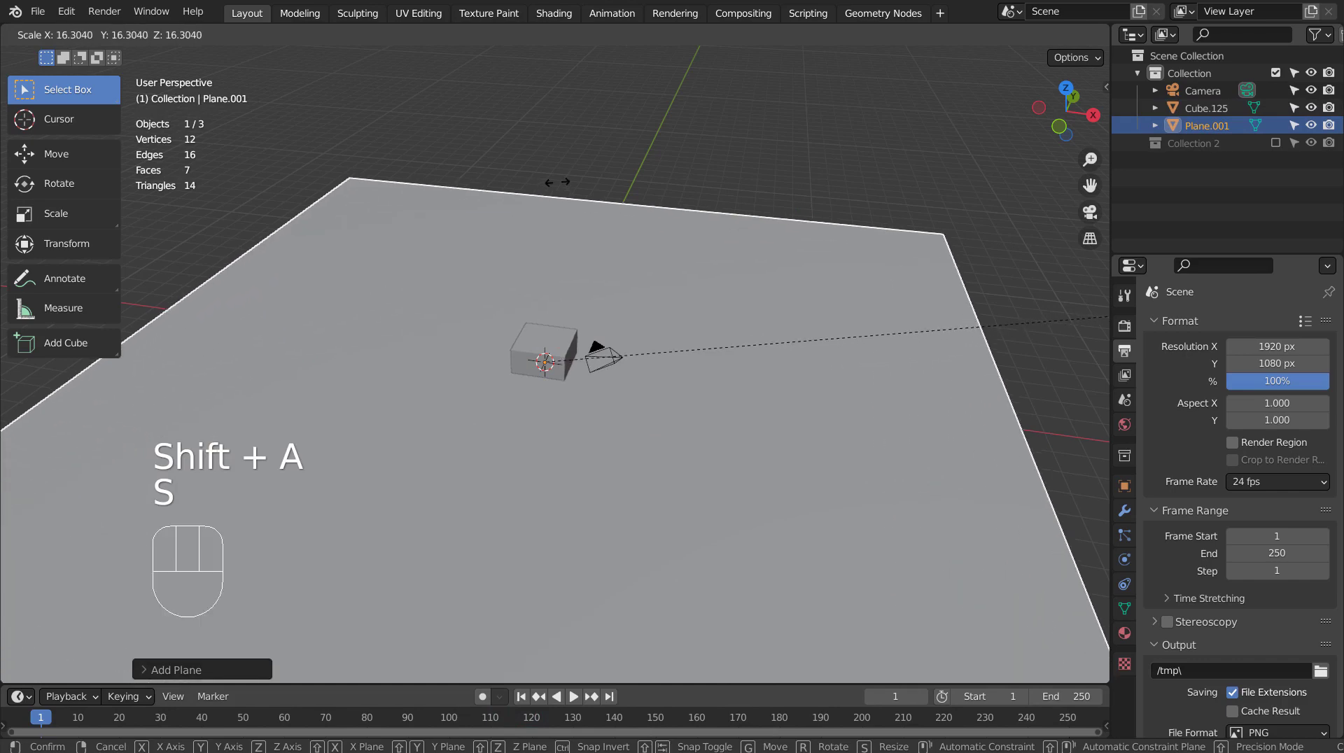
pyautogui.click(416, 654)
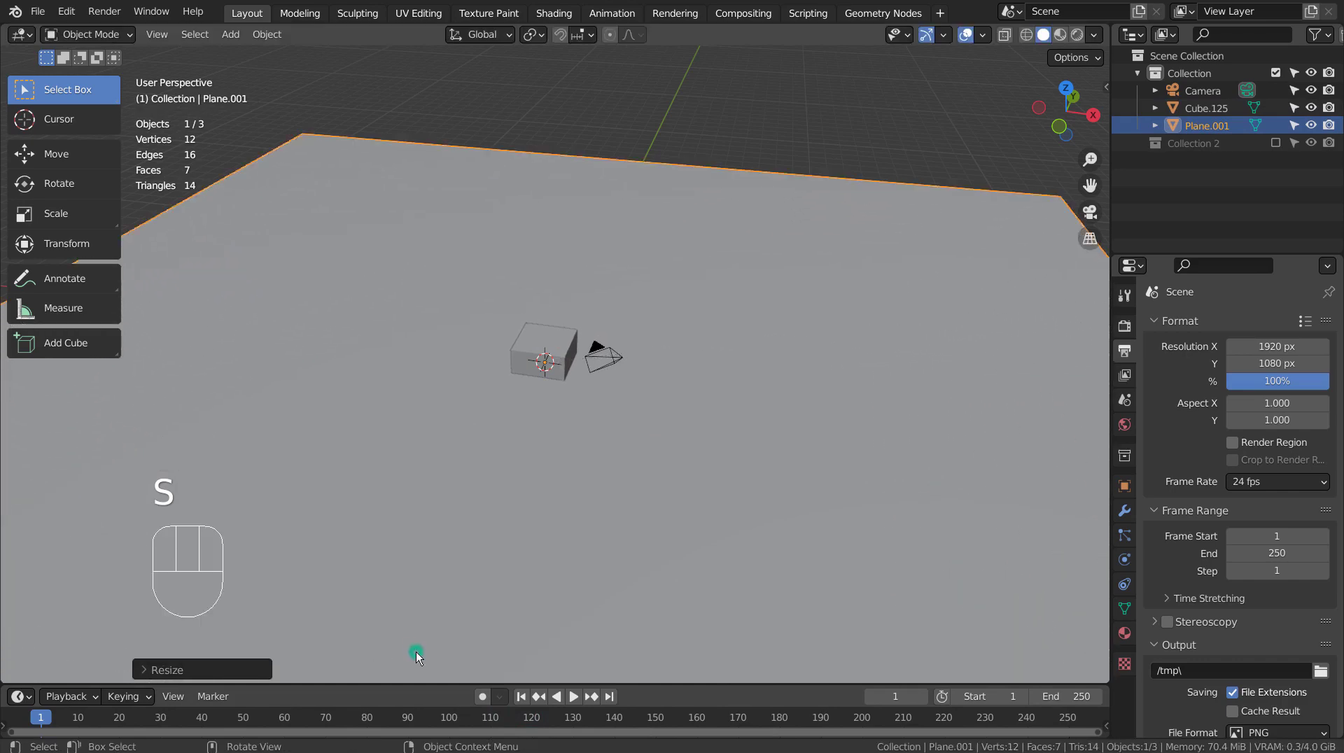
# Step: Move the cube up so it floats well above the floor plane
pyautogui.click(547, 343)
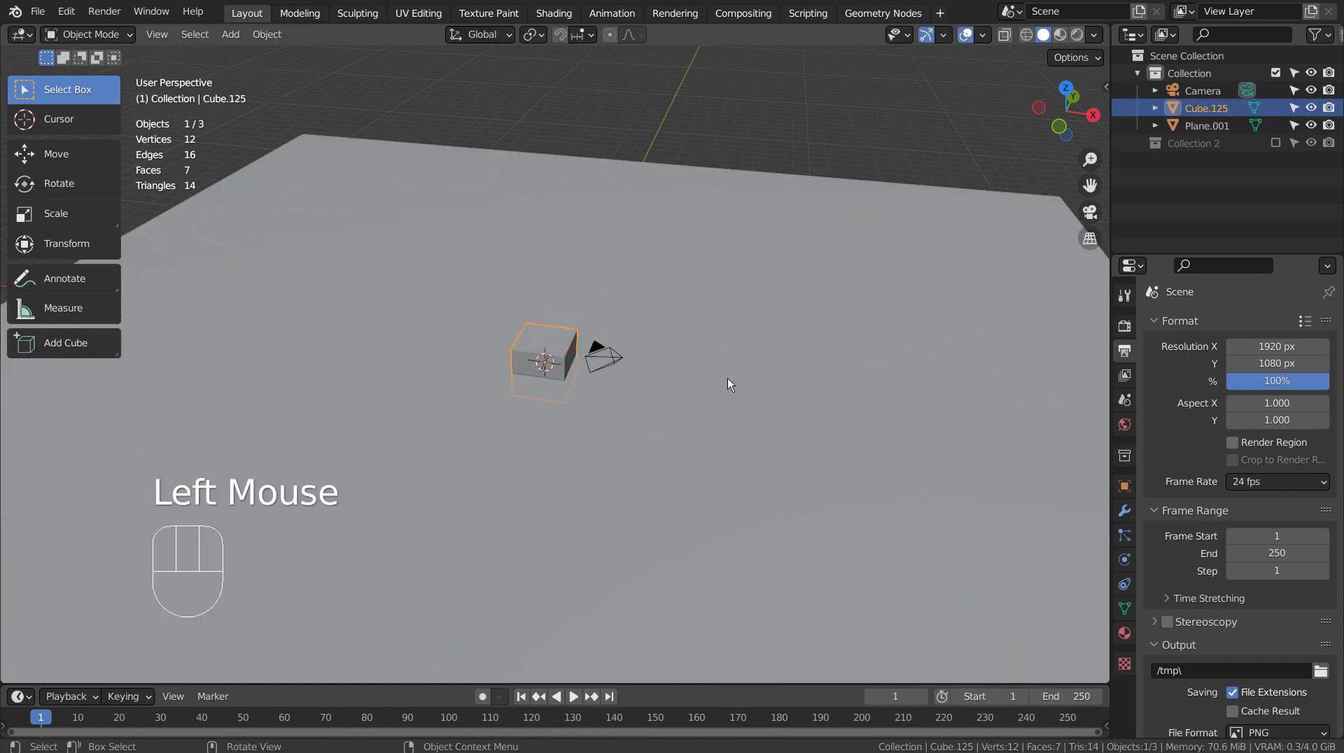
pyautogui.press('g')
pyautogui.click(693, 114)
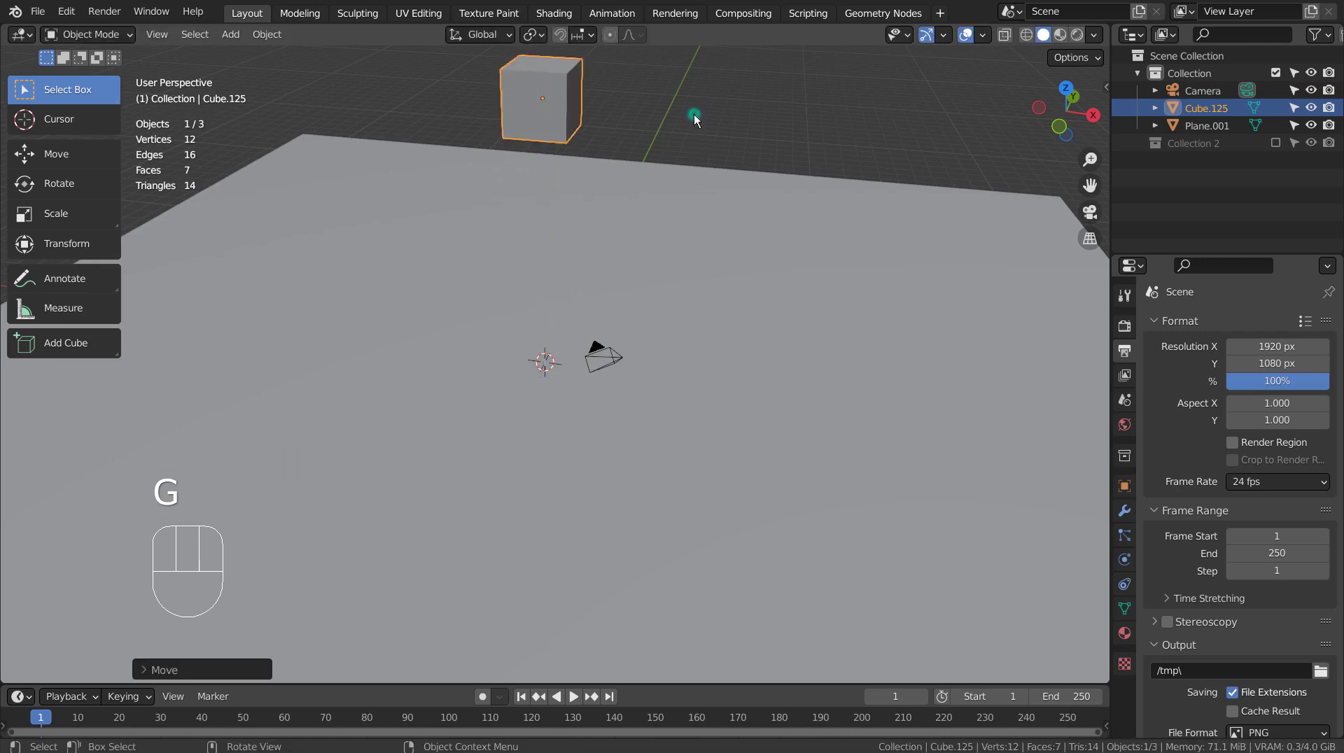
# Step: Add rigid body physics to the floor plane and set its type to Passive
pyautogui.scroll(-2, 733, 149)
pyautogui.moveTo(733, 148); pyautogui.dragTo(989, 371, button='middle')
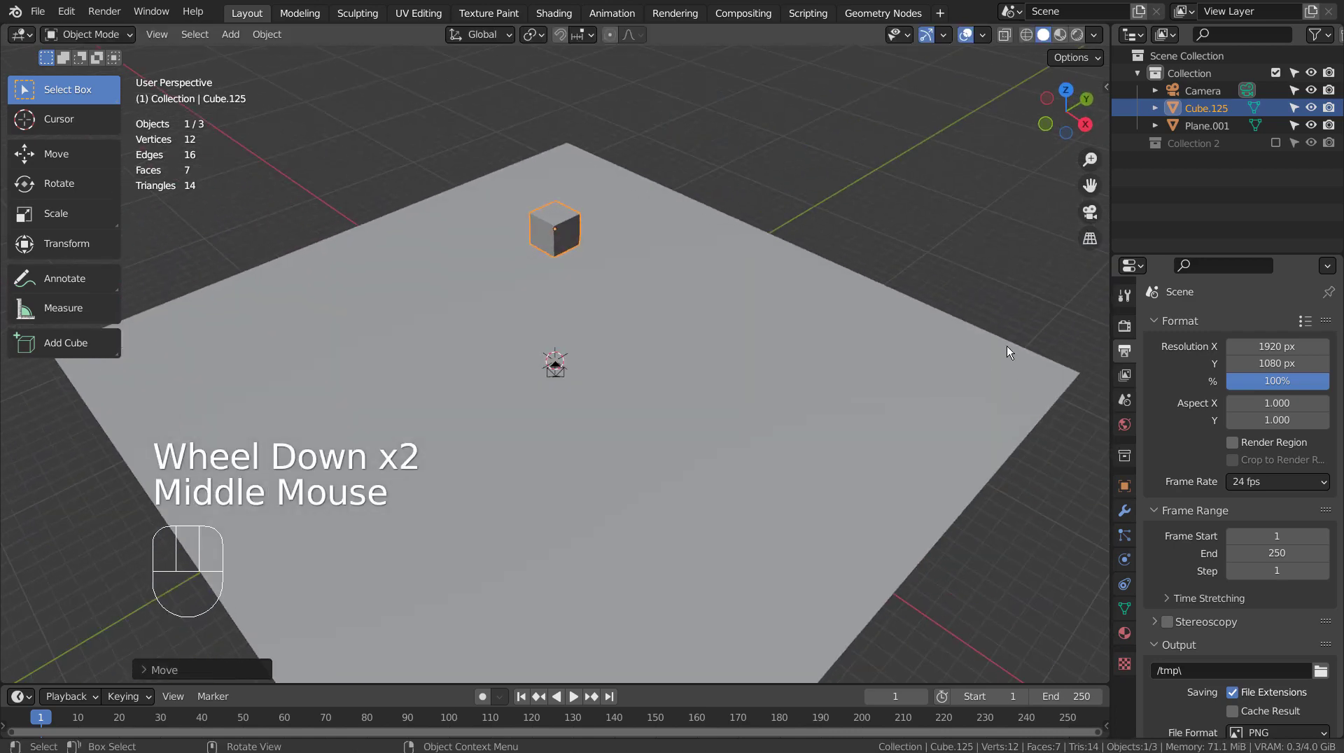
pyautogui.click(912, 368)
pyautogui.click(1125, 559)
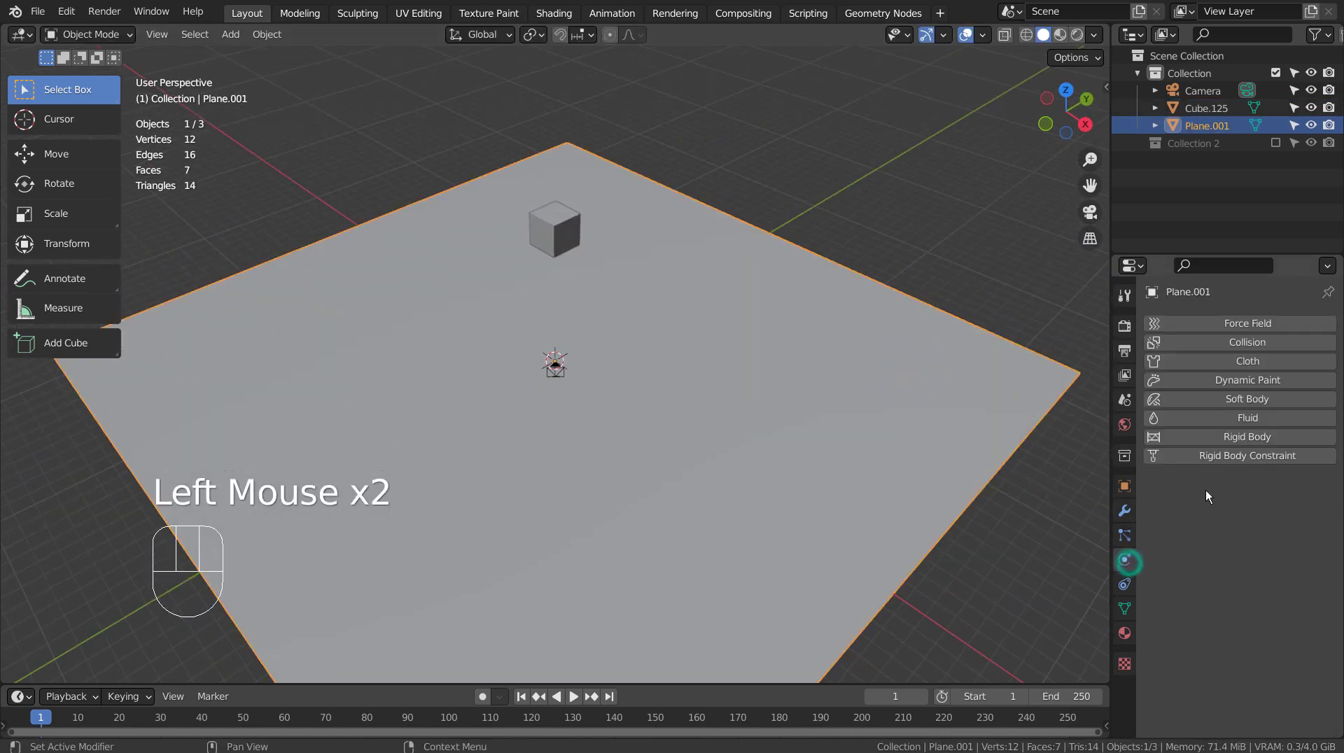
pyautogui.click(1253, 436)
pyautogui.click(1264, 510)
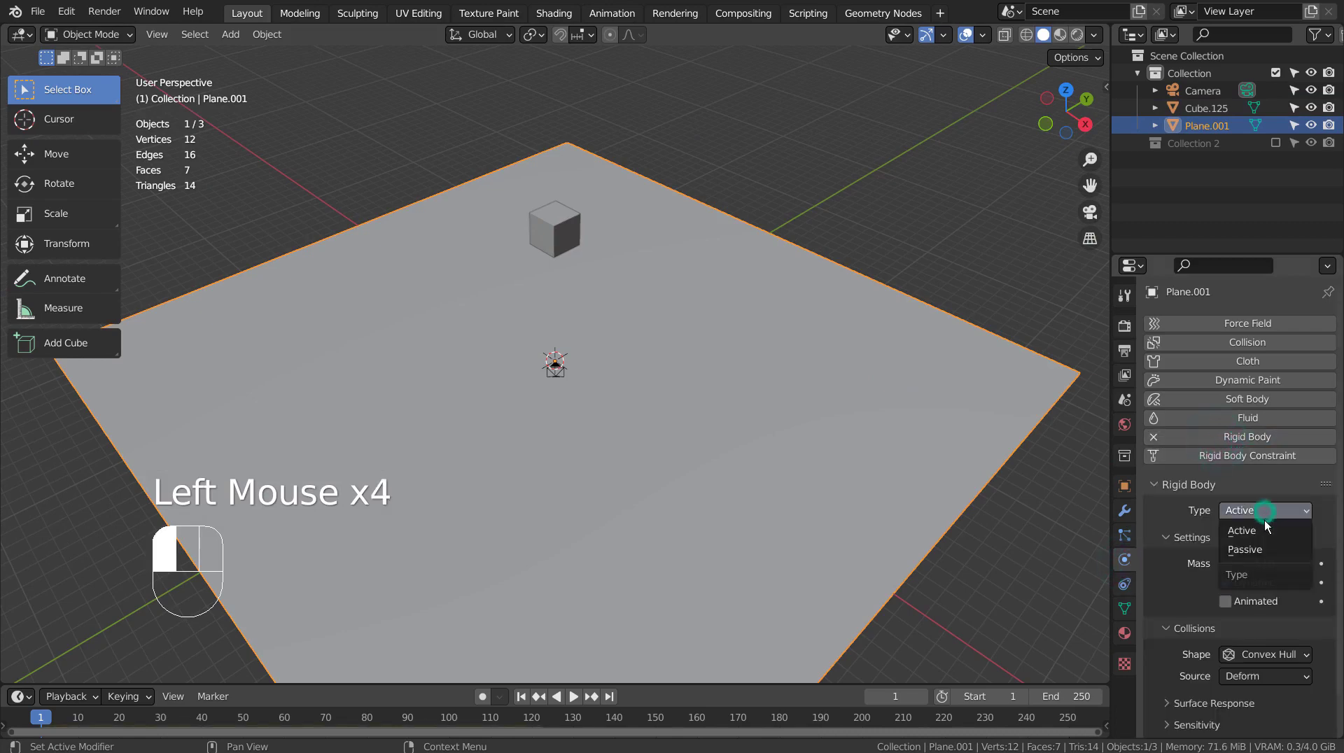
pyautogui.click(1264, 546)
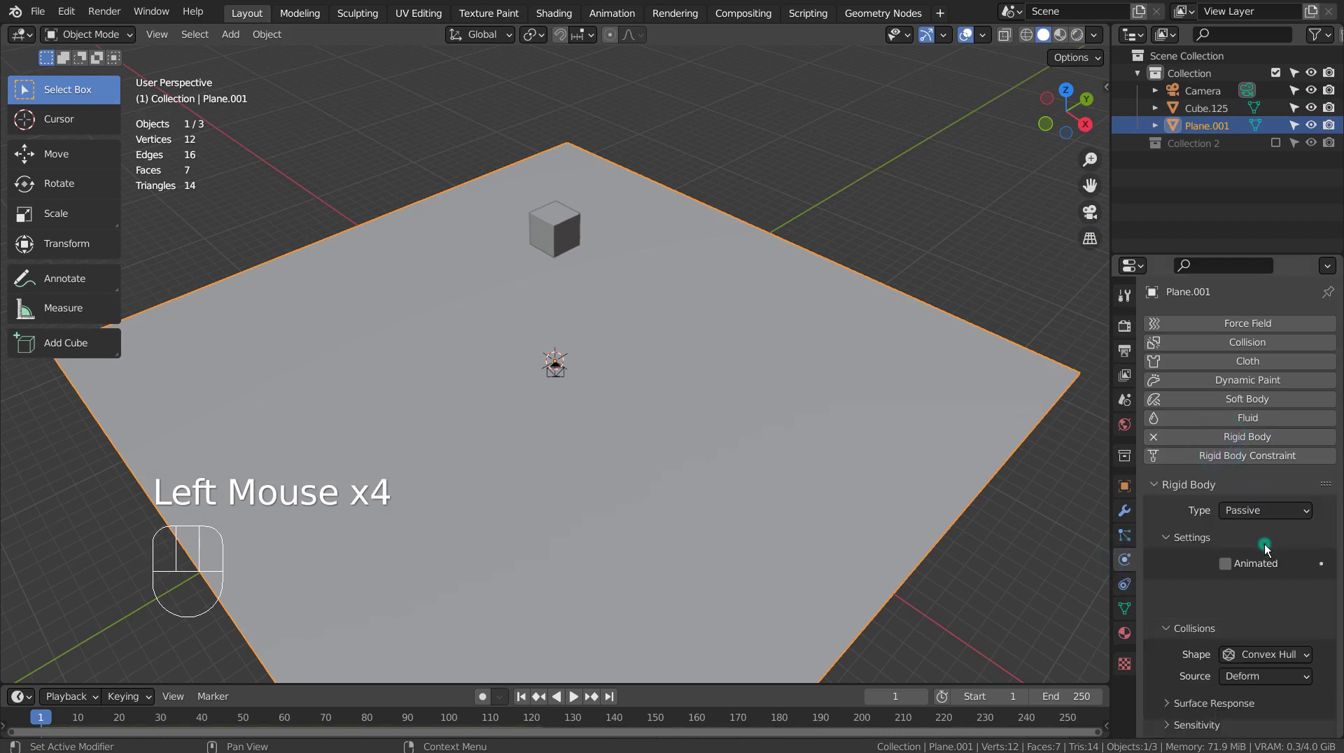
# Step: Add rigid body physics to the cube and set its collision shape to Mesh
pyautogui.click(569, 219)
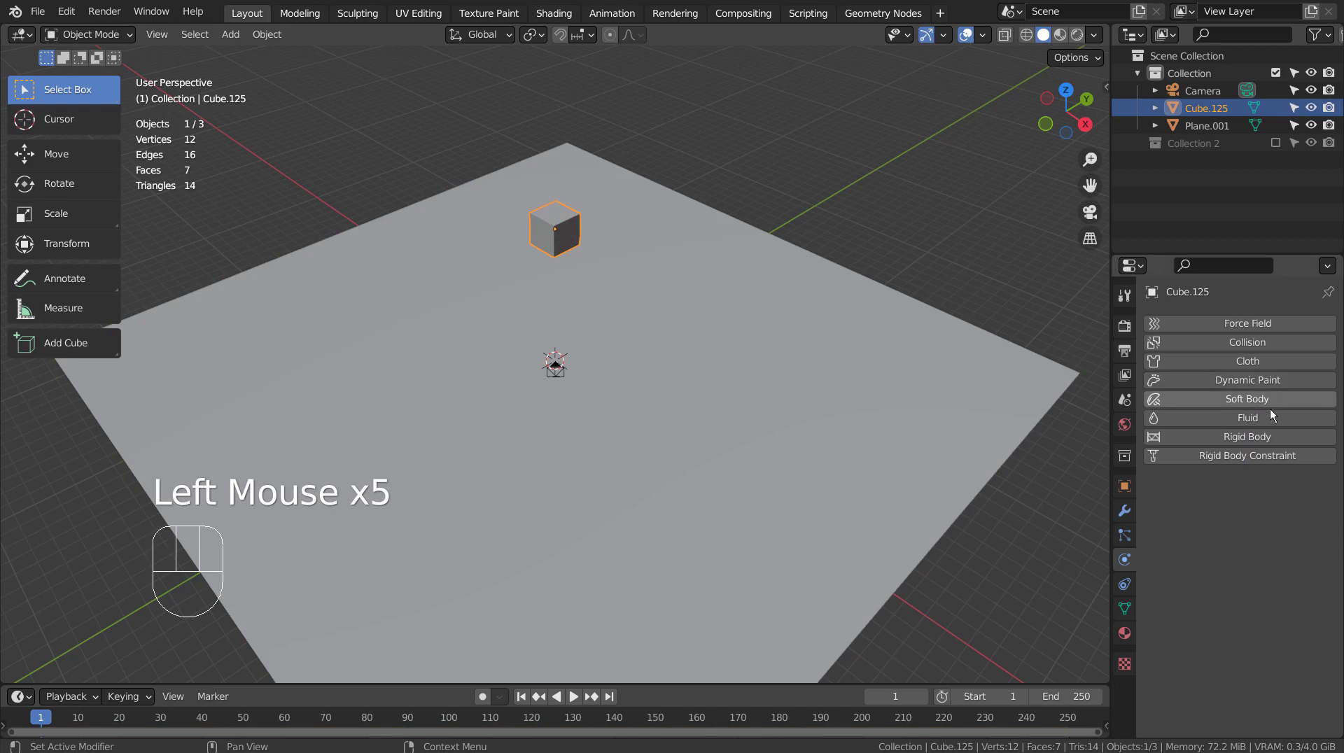
pyautogui.click(1269, 436)
pyautogui.click(1257, 655)
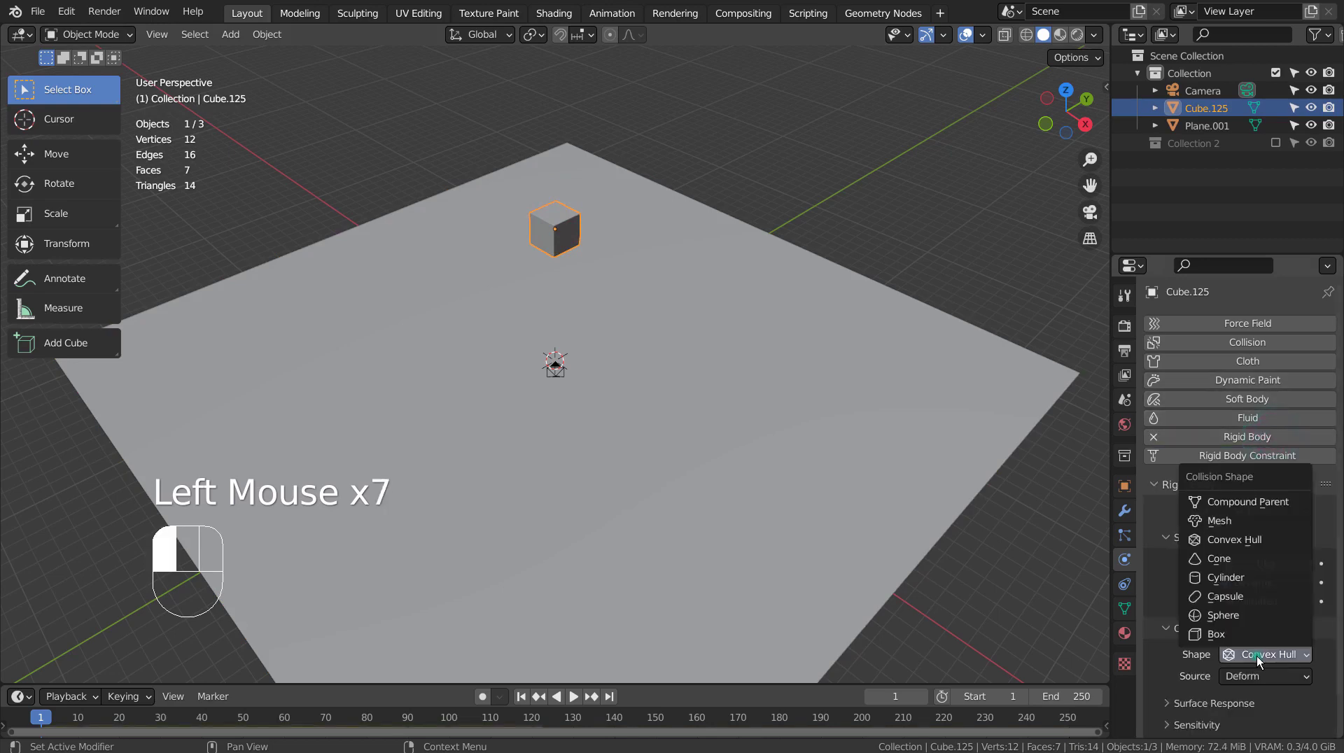
pyautogui.click(1249, 521)
# Step: Play the simulation to check the cube's fall onto the floor, and return to frame 1
pyautogui.click(573, 697)
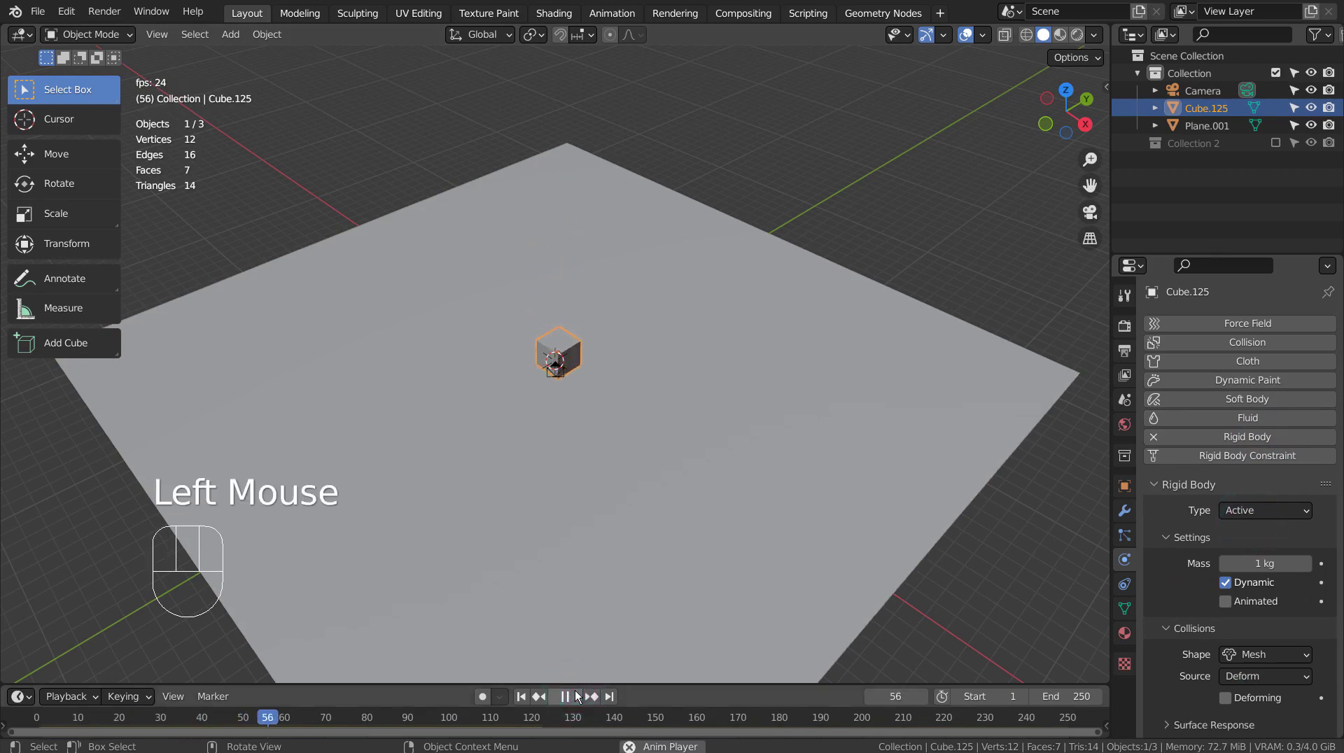
pyautogui.click(575, 696)
pyautogui.click(524, 696)
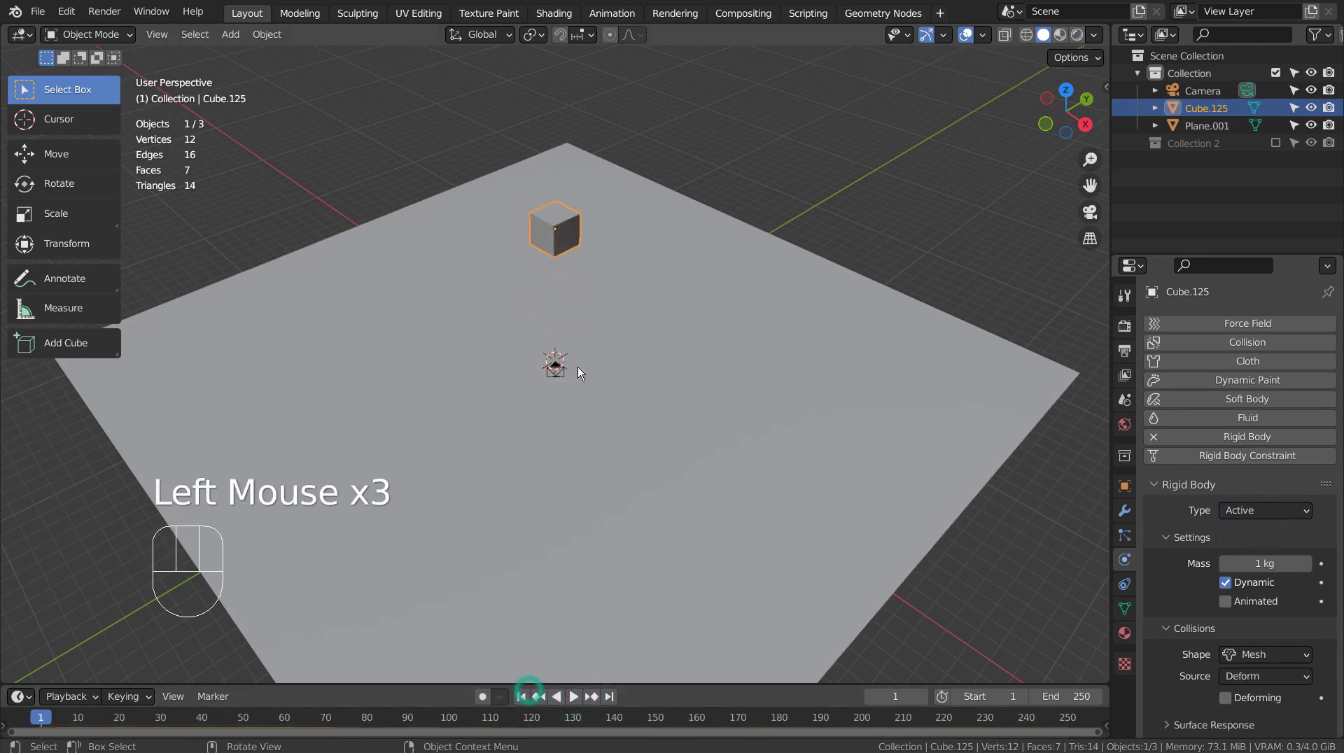
# Step: Add an Array modifier to the cube with a count of 5 and a relative X offset of 1.1
pyautogui.click(592, 239)
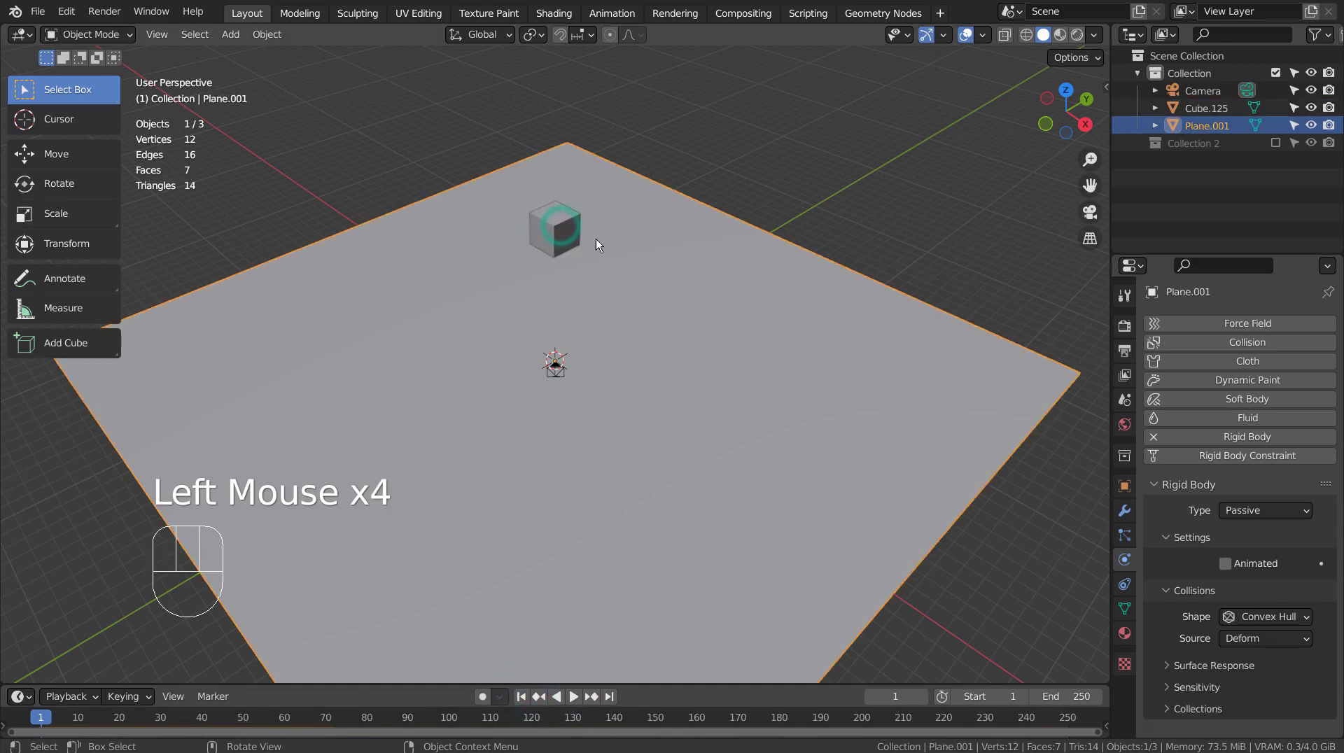
pyautogui.click(574, 230)
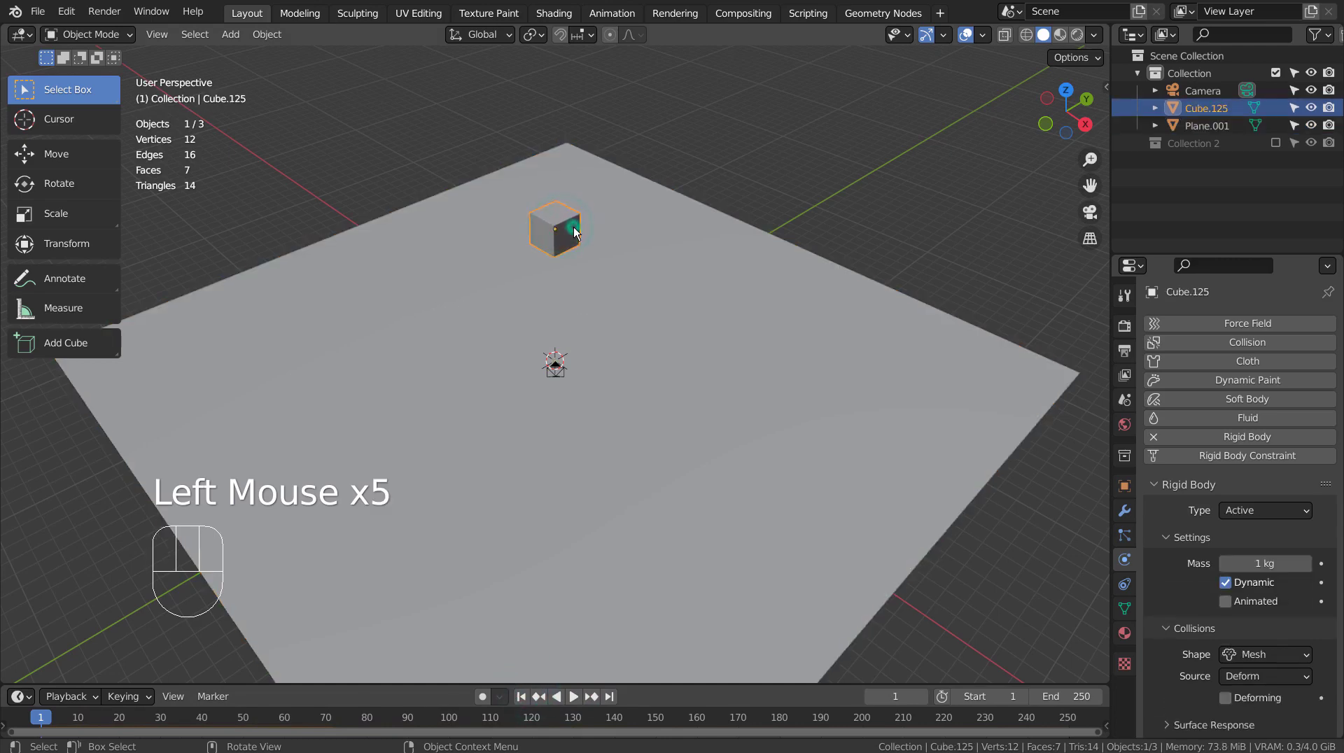
pyautogui.click(1126, 513)
pyautogui.click(1237, 323)
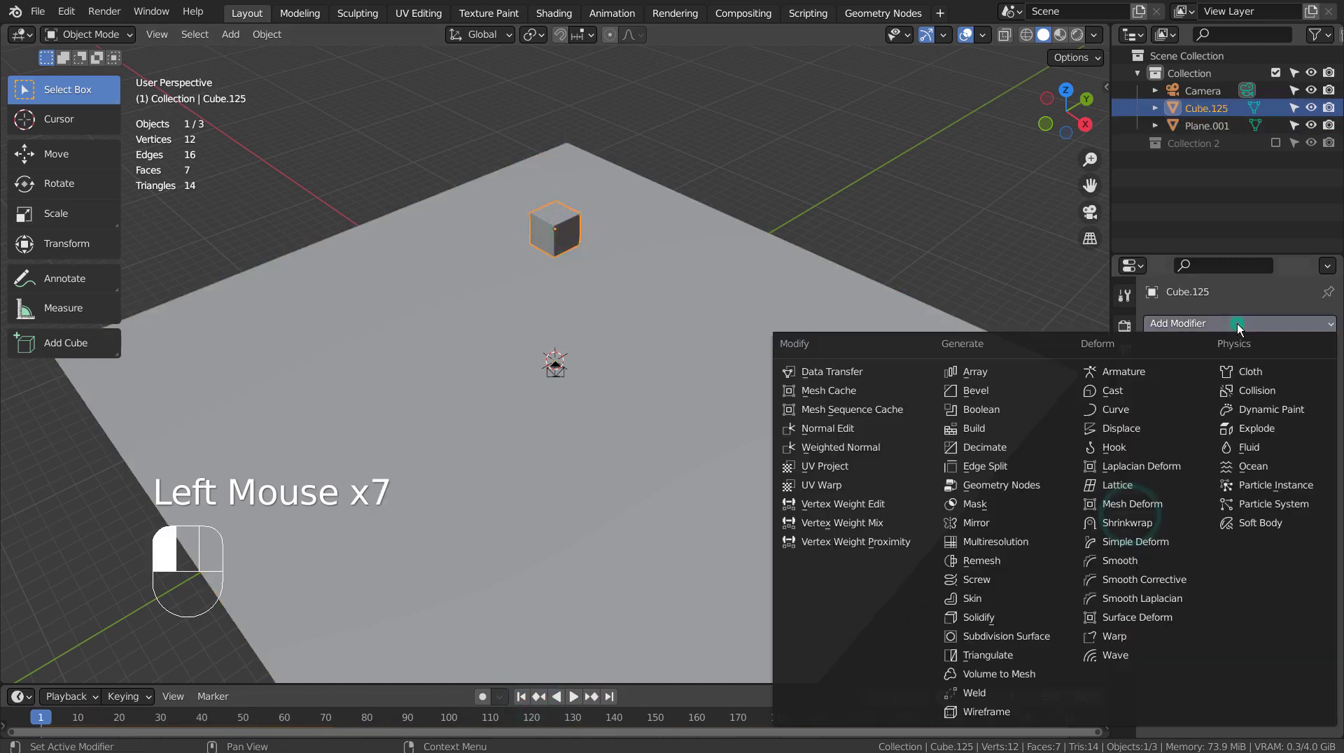
pyautogui.click(969, 371)
pyautogui.click(1249, 405)
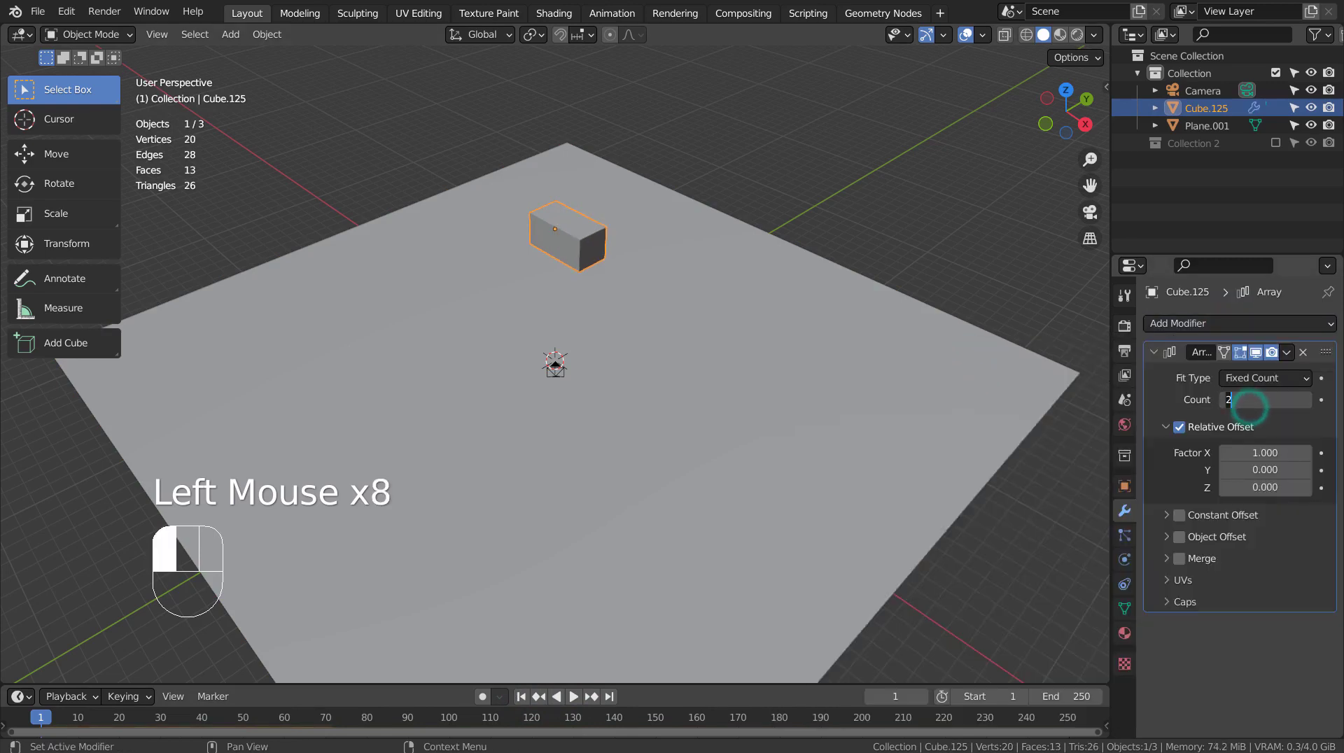
pyautogui.write('5')
pyautogui.press('Return')
pyautogui.click(1262, 451)
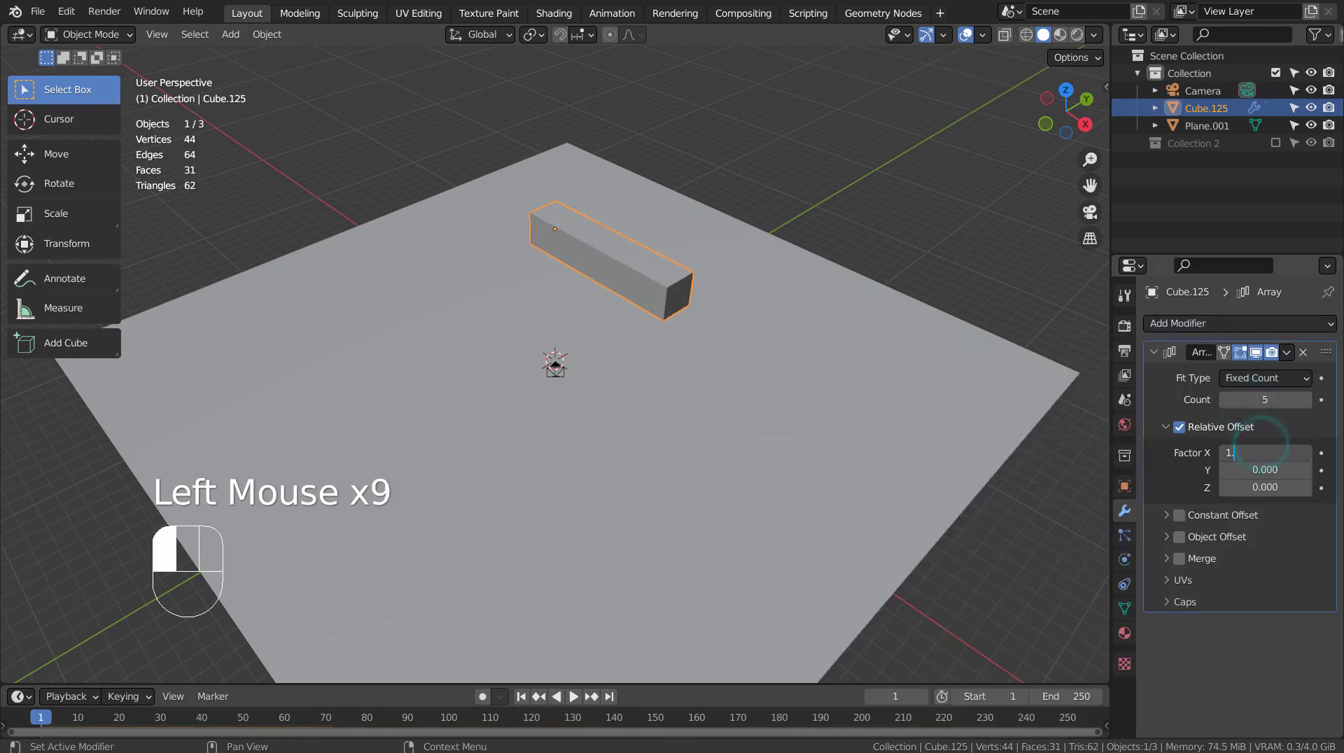
pyautogui.write('1.1')
pyautogui.press('Return')
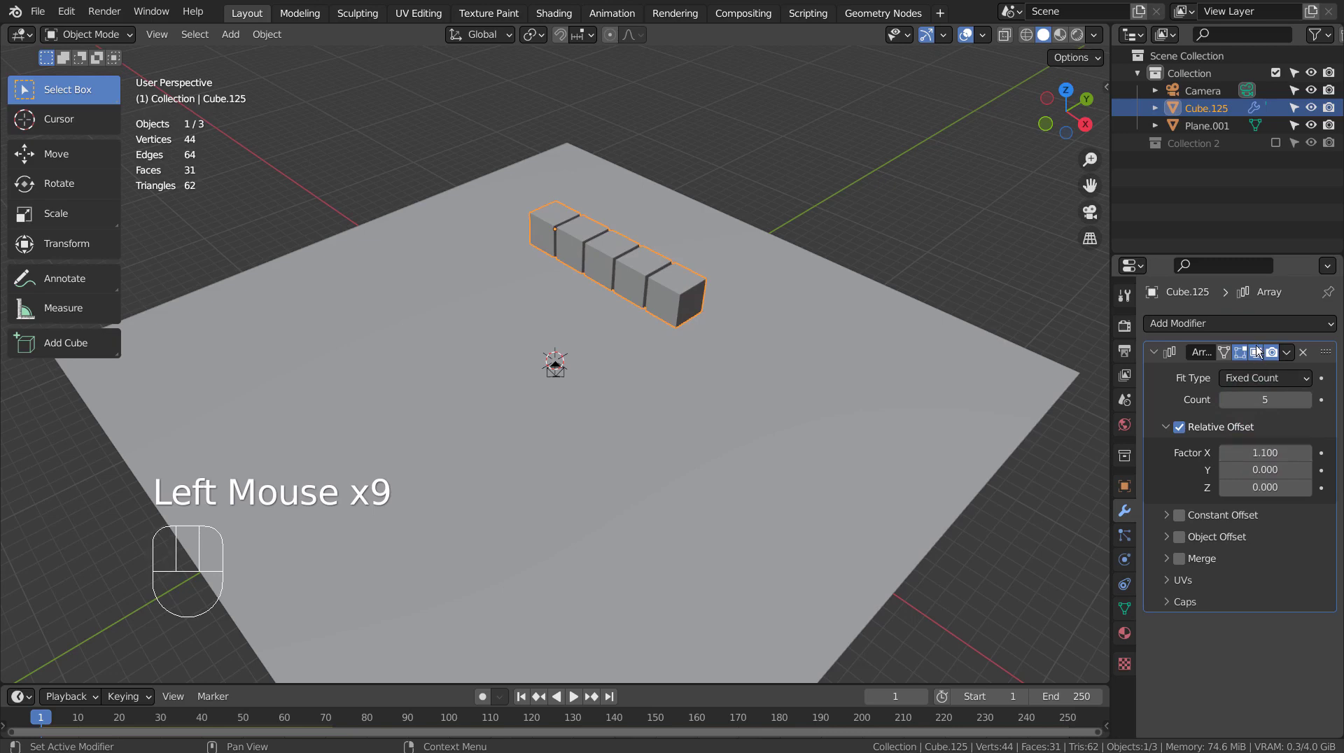
# Step: Add a second Array modifier to the cube with count 5, relative X offset 0 and Y offset 1.1
pyautogui.click(1250, 322)
pyautogui.click(1011, 372)
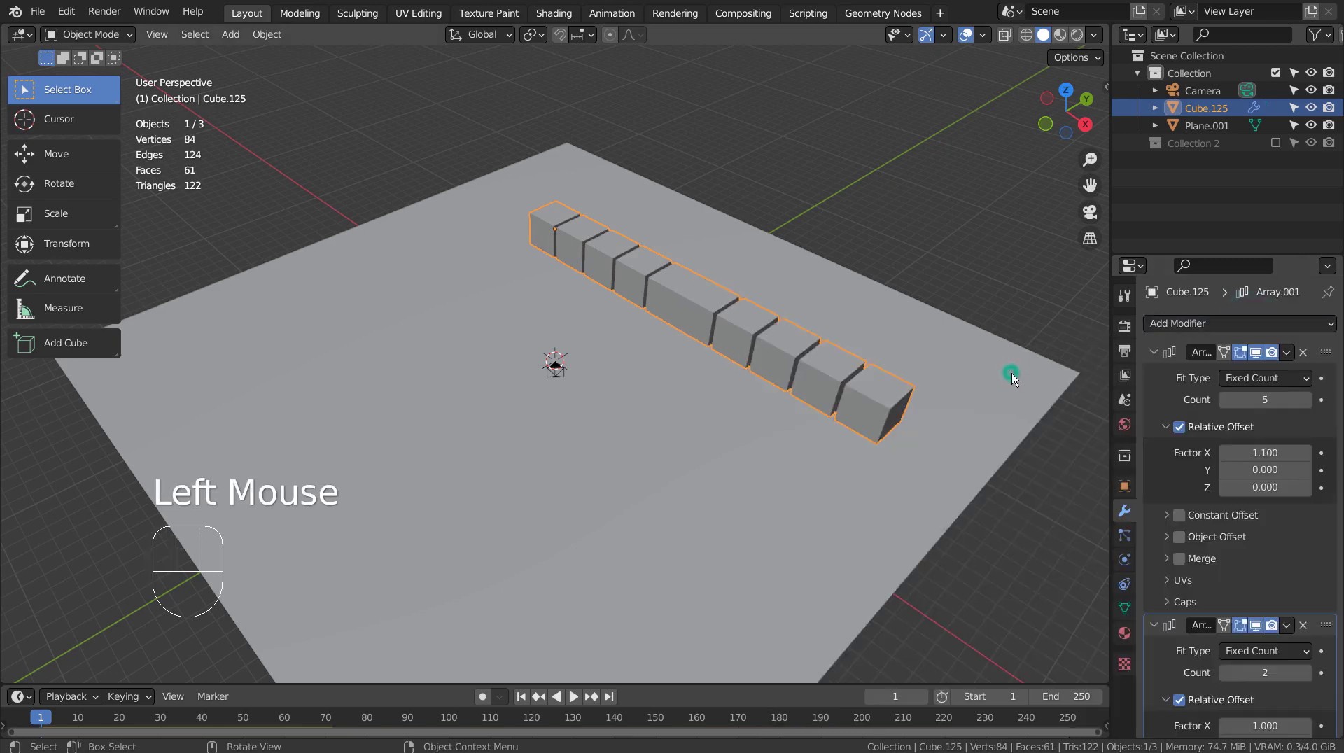
pyautogui.scroll(-2, 1281, 504)
pyautogui.click(1275, 525)
pyautogui.moveTo(1275, 525); pyautogui.dragTo(1291, 525)
pyautogui.doubleClick(1273, 577)
pyautogui.write('0')
pyautogui.press('Tab')
pyautogui.write('1.1')
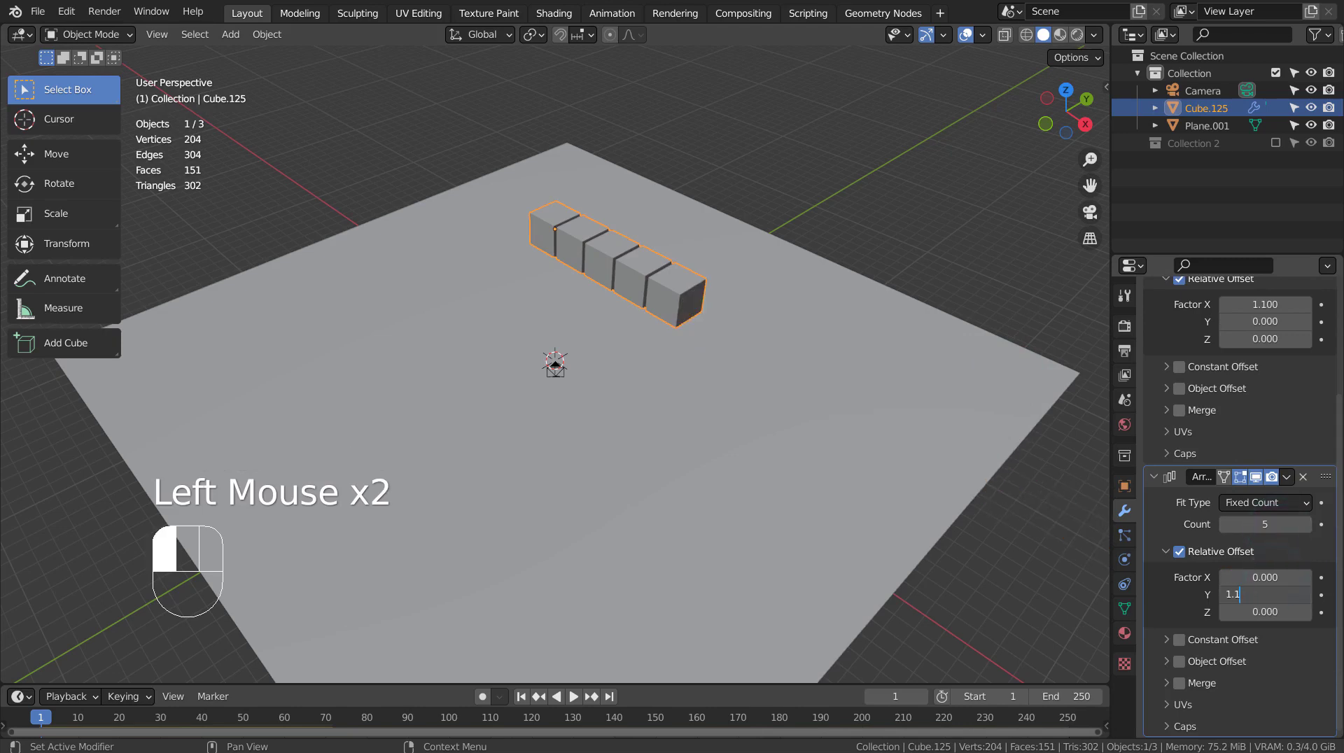
pyautogui.press('Return')
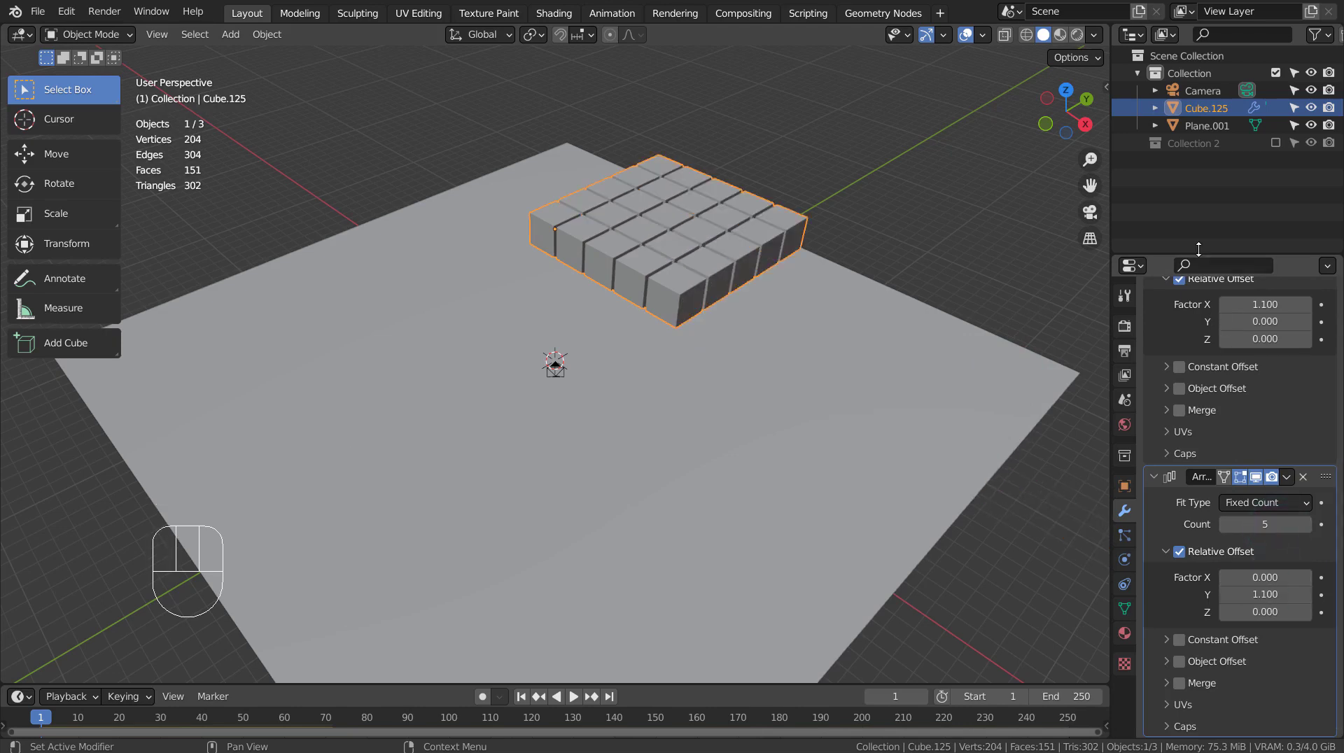
# Step: Add a third Array modifier to the cube with count 5, relative X offset 0 and Z offset 1.1
pyautogui.scroll(2, 1232, 445)
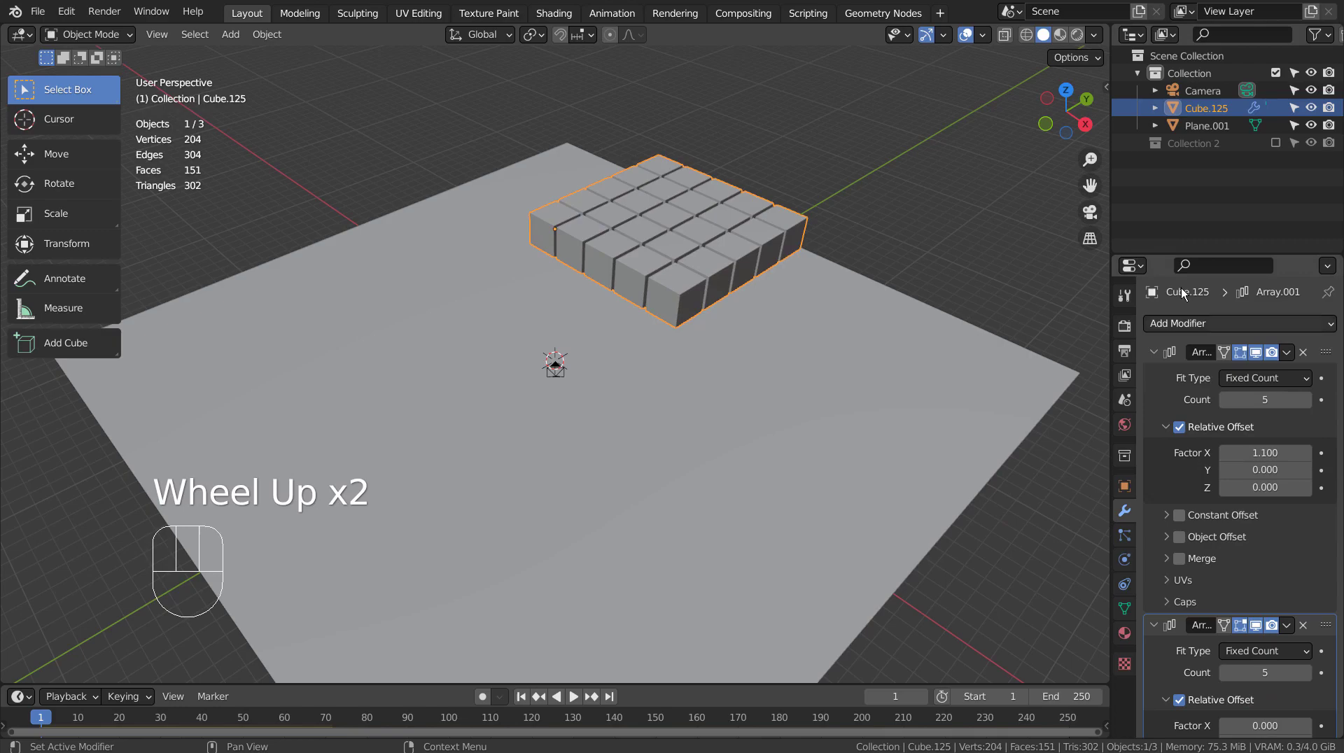
pyautogui.click(1183, 323)
pyautogui.click(1015, 372)
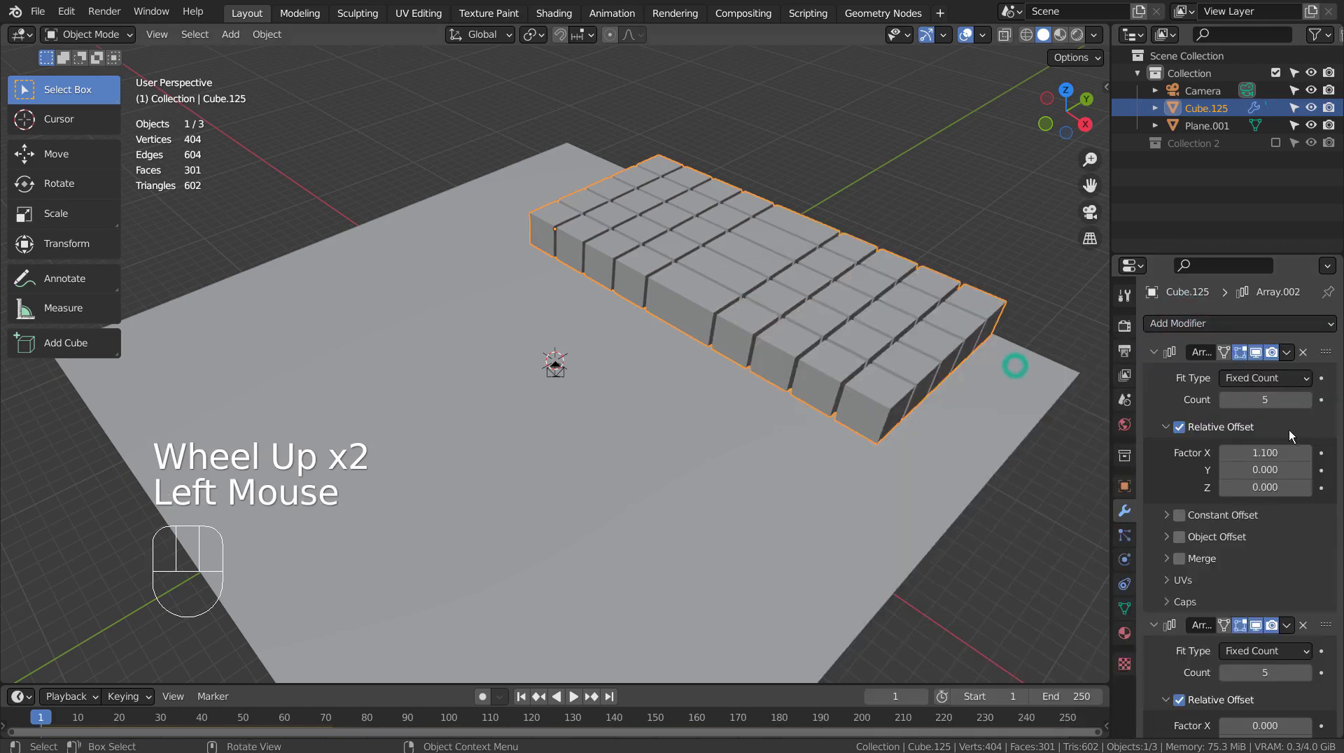
pyautogui.scroll(-4, 1288, 430)
pyautogui.click(1275, 525)
pyautogui.write('5')
pyautogui.press('Return')
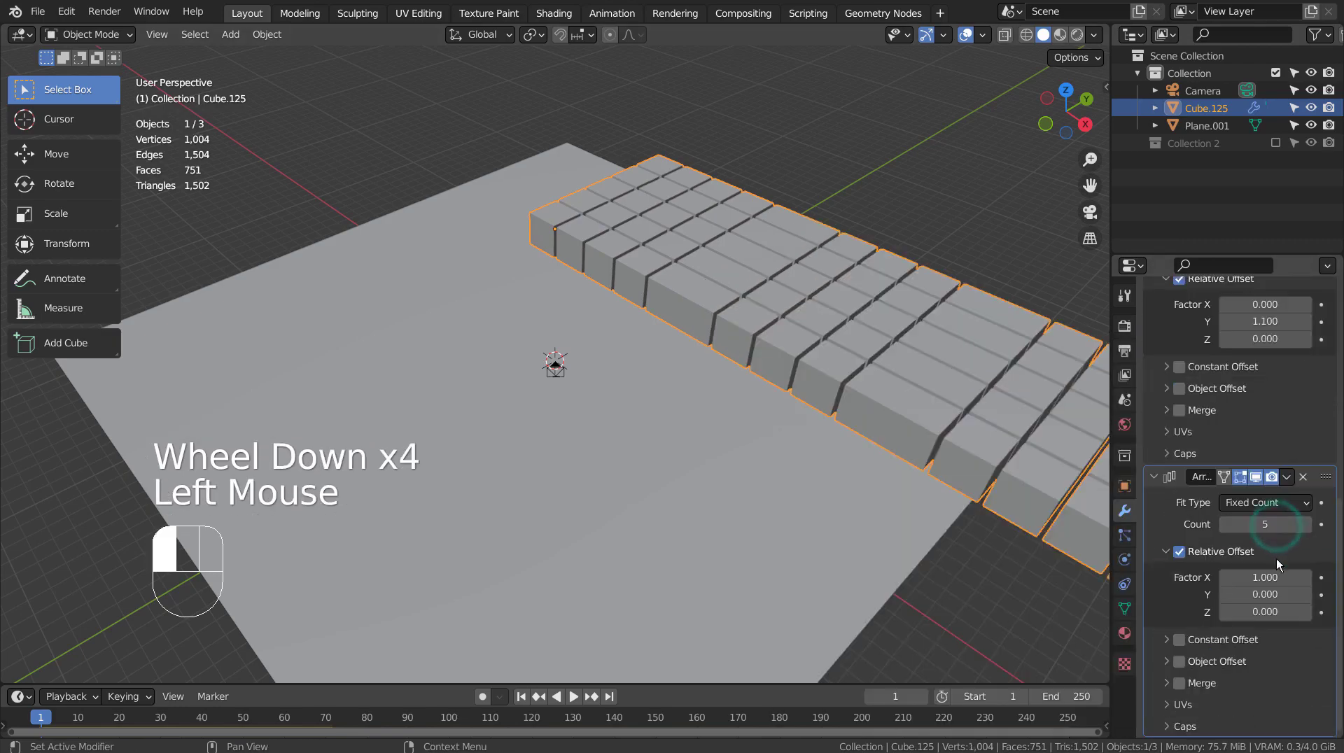
pyautogui.click(1273, 576)
pyautogui.write('0')
pyautogui.press('Tab')
pyautogui.press('Tab')
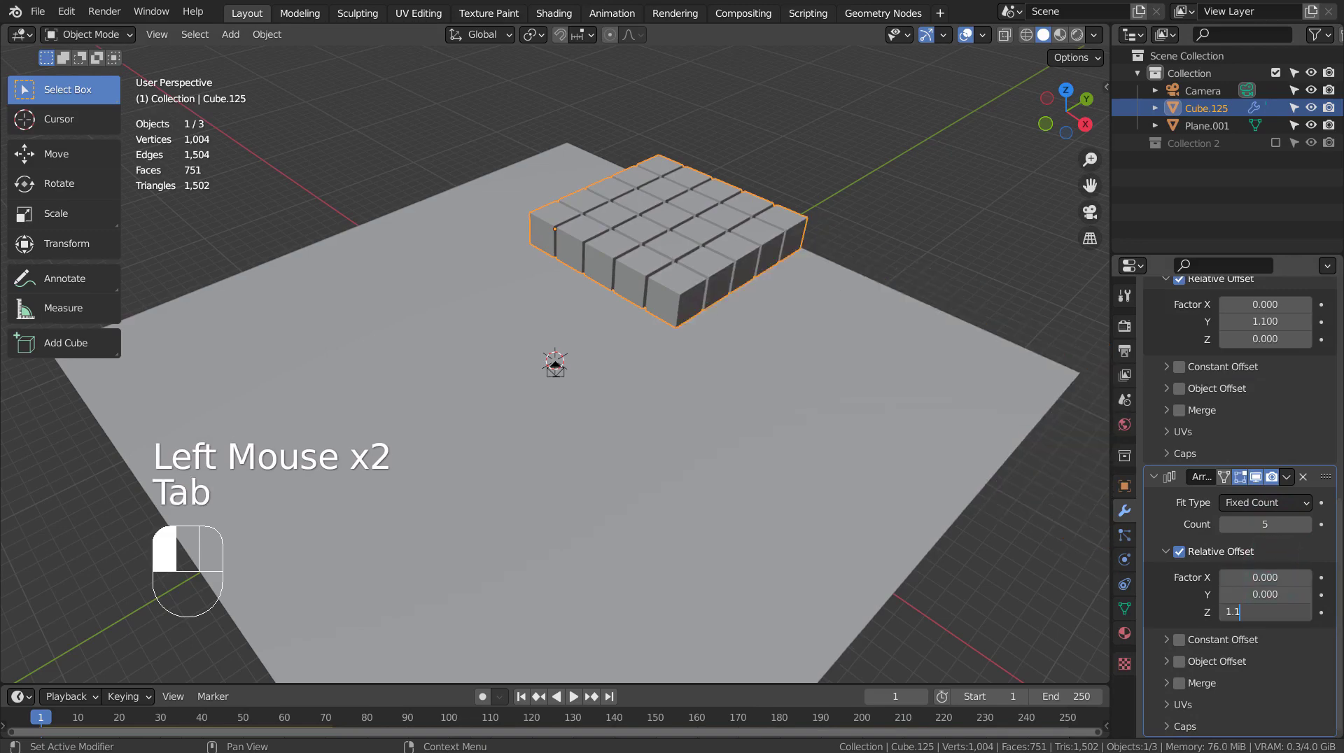
pyautogui.write('1.1')
pyautogui.press('Return')
# Step: In top view, move the block of cubes about -4.7 m in X and -4.65 m in Y to centre it over the floor
pyautogui.click(644, 160)
pyautogui.press('KP_7')
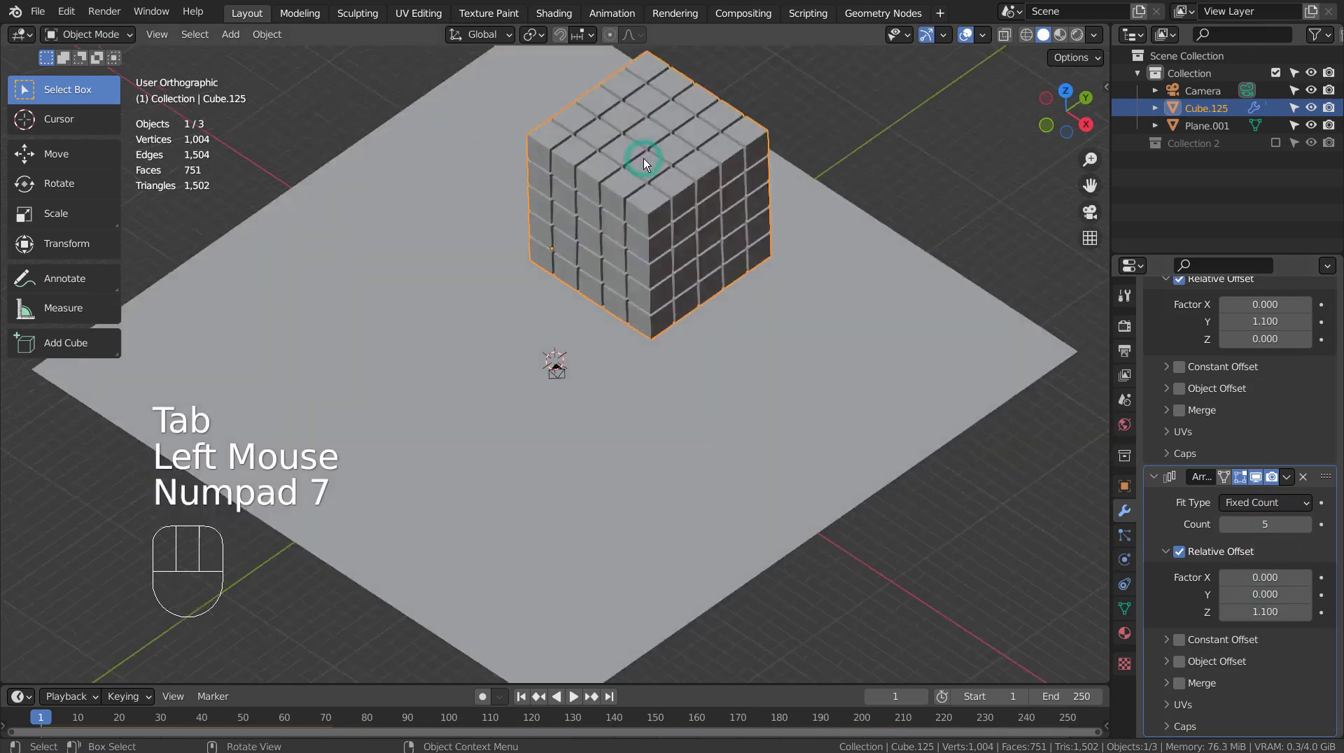
pyautogui.press('g')
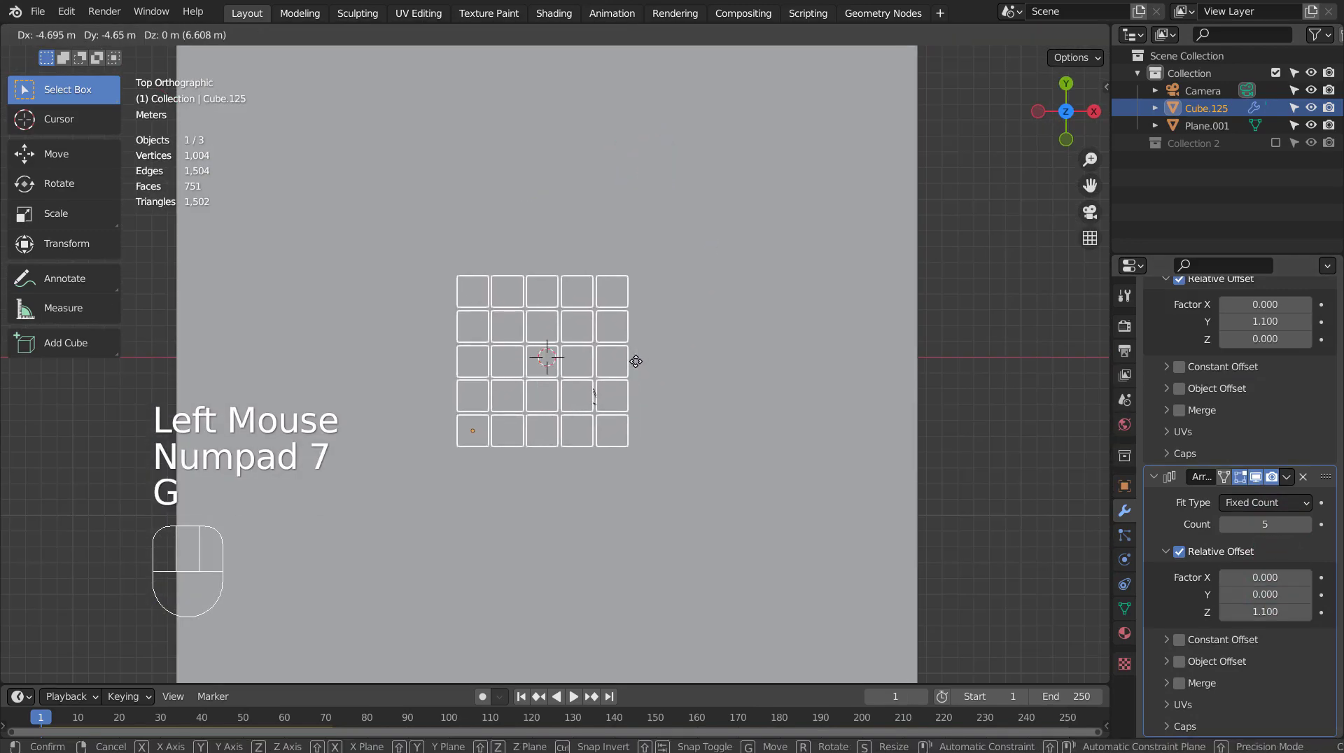
pyautogui.click(638, 355)
# Step: Play the simulation to check how the arrayed block falls on the floor, and return to frame 1
pyautogui.moveTo(640, 355); pyautogui.dragTo(760, 344, button='middle')
pyautogui.scroll(-2, 758, 324)
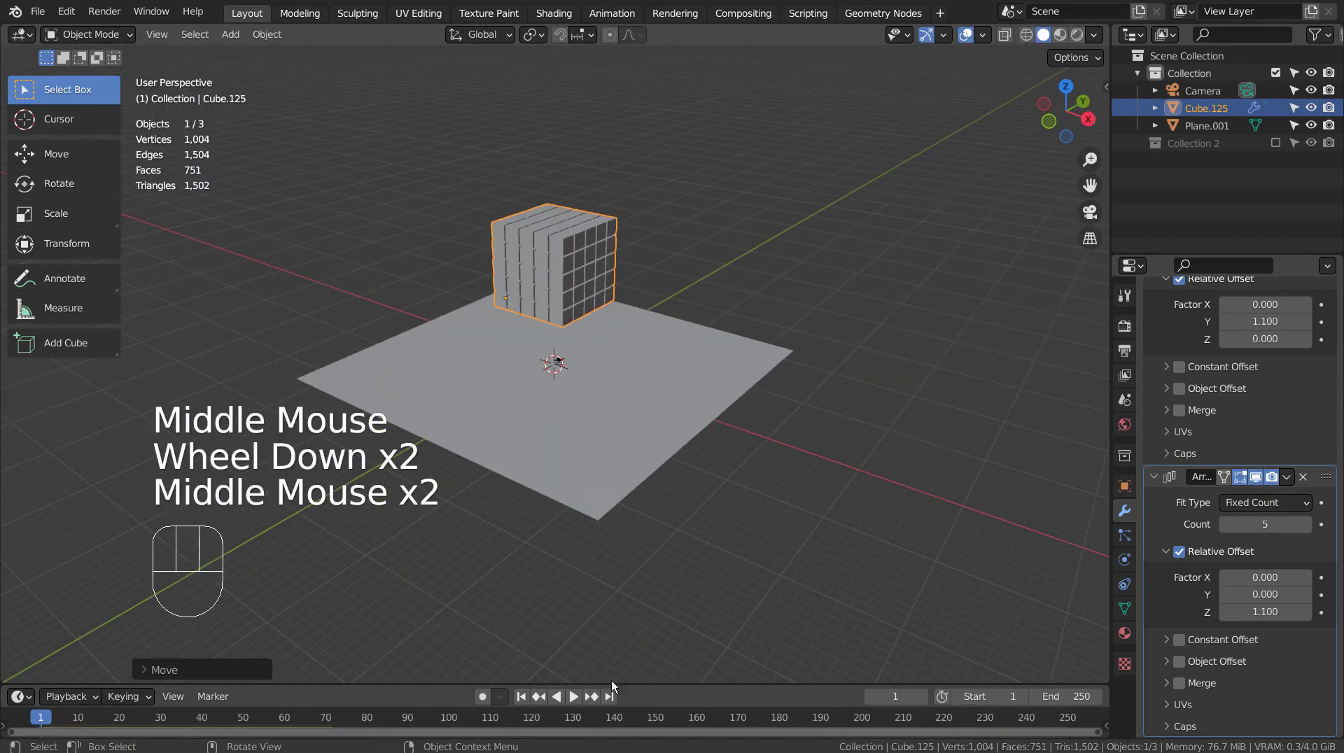
pyautogui.click(575, 691)
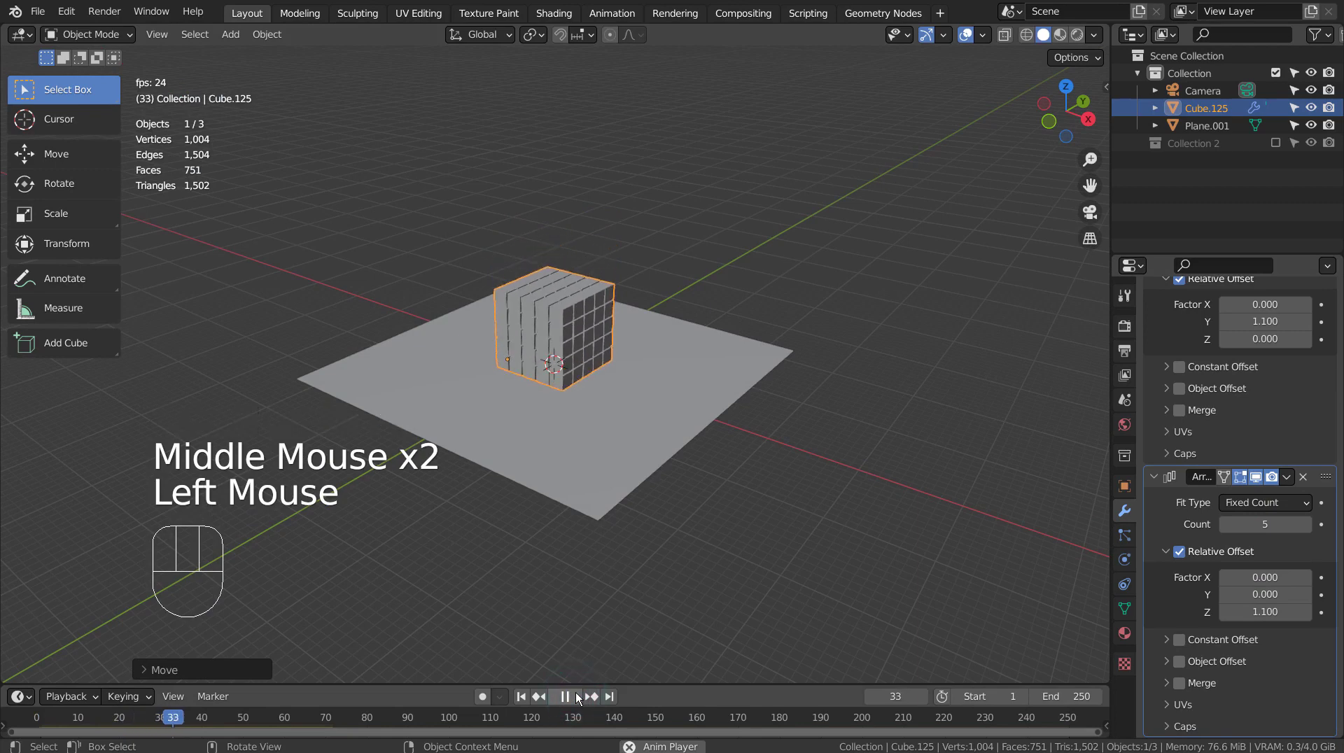
pyautogui.click(566, 696)
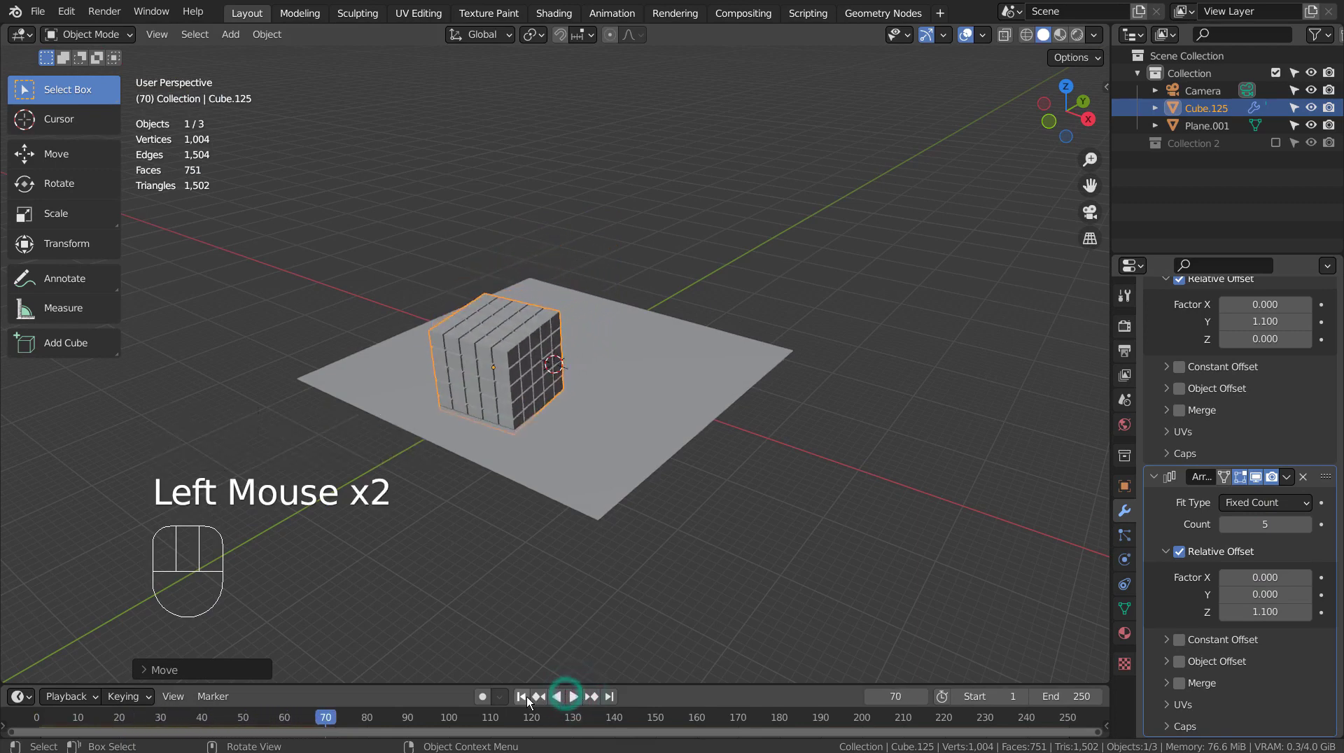
pyautogui.click(523, 696)
# Step: Scale the block of cubes down to about half its size and recentre it over the floor in top view
pyautogui.press('s')
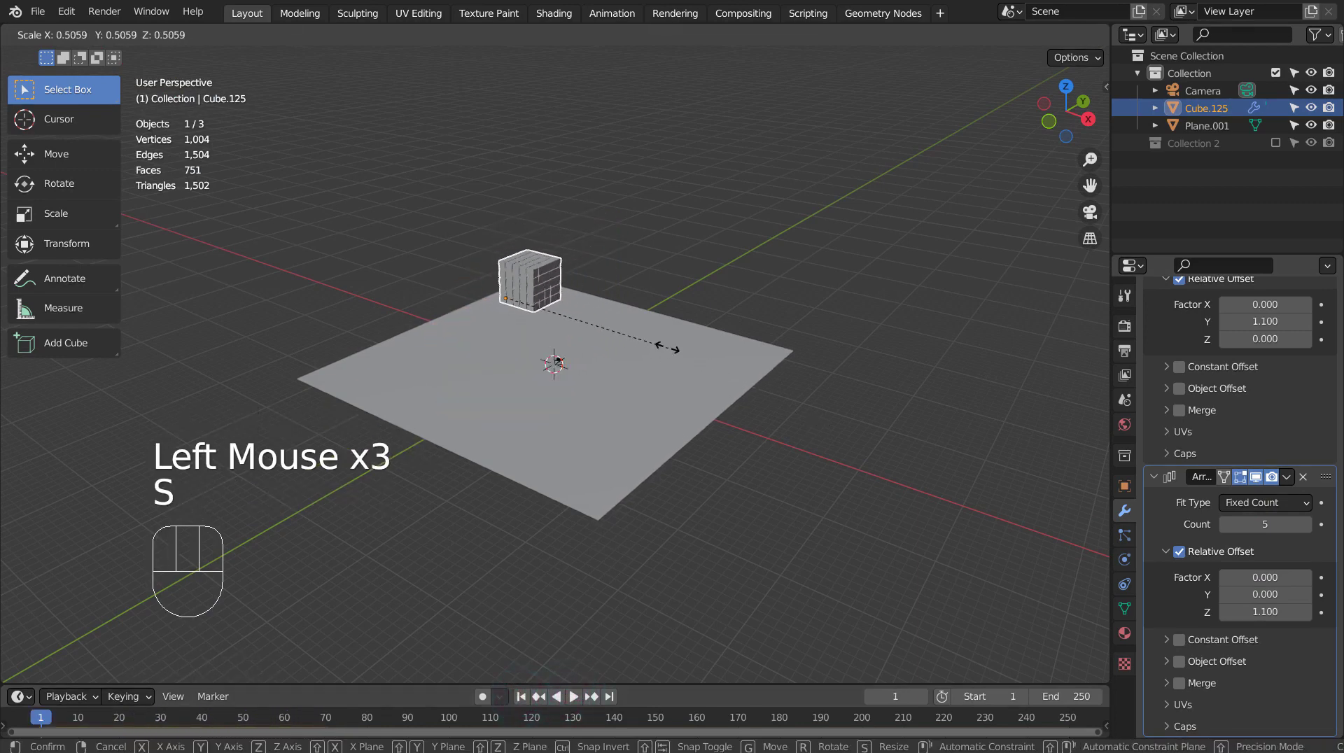
pyautogui.click(657, 346)
pyautogui.press('KP_7')
pyautogui.press('g')
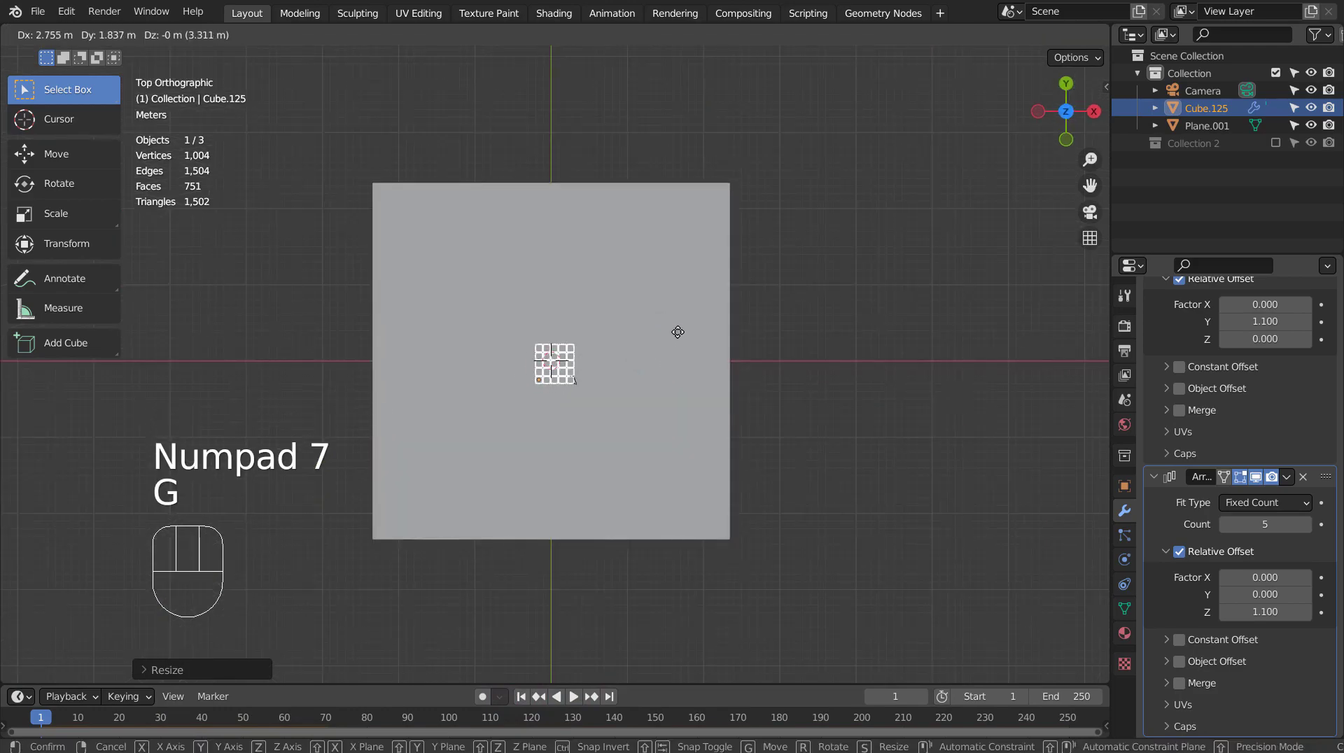
pyautogui.click(672, 328)
# Step: In front view, raise the block of cubes high above the floor plane
pyautogui.press('KP_1')
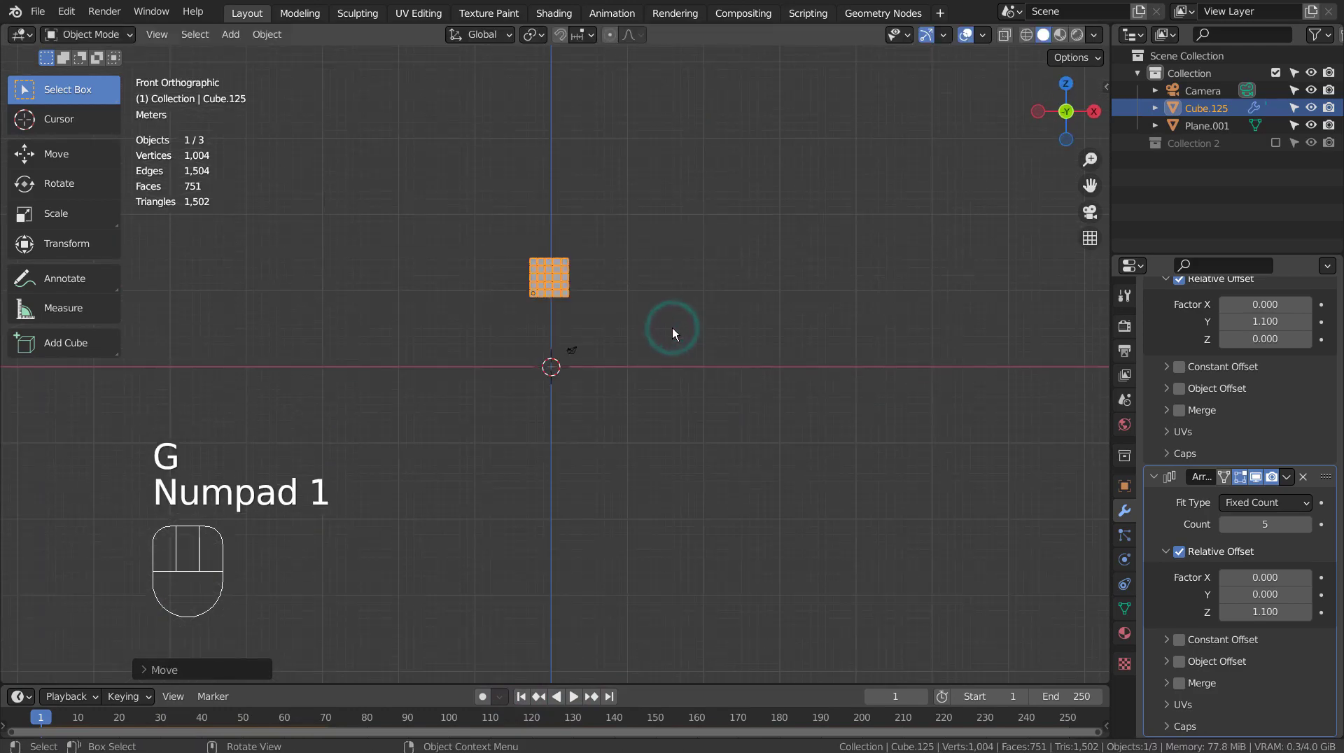
pyautogui.press('g')
pyautogui.click(663, 120)
pyautogui.moveTo(801, 205); pyautogui.dragTo(742, 292, button='middle')
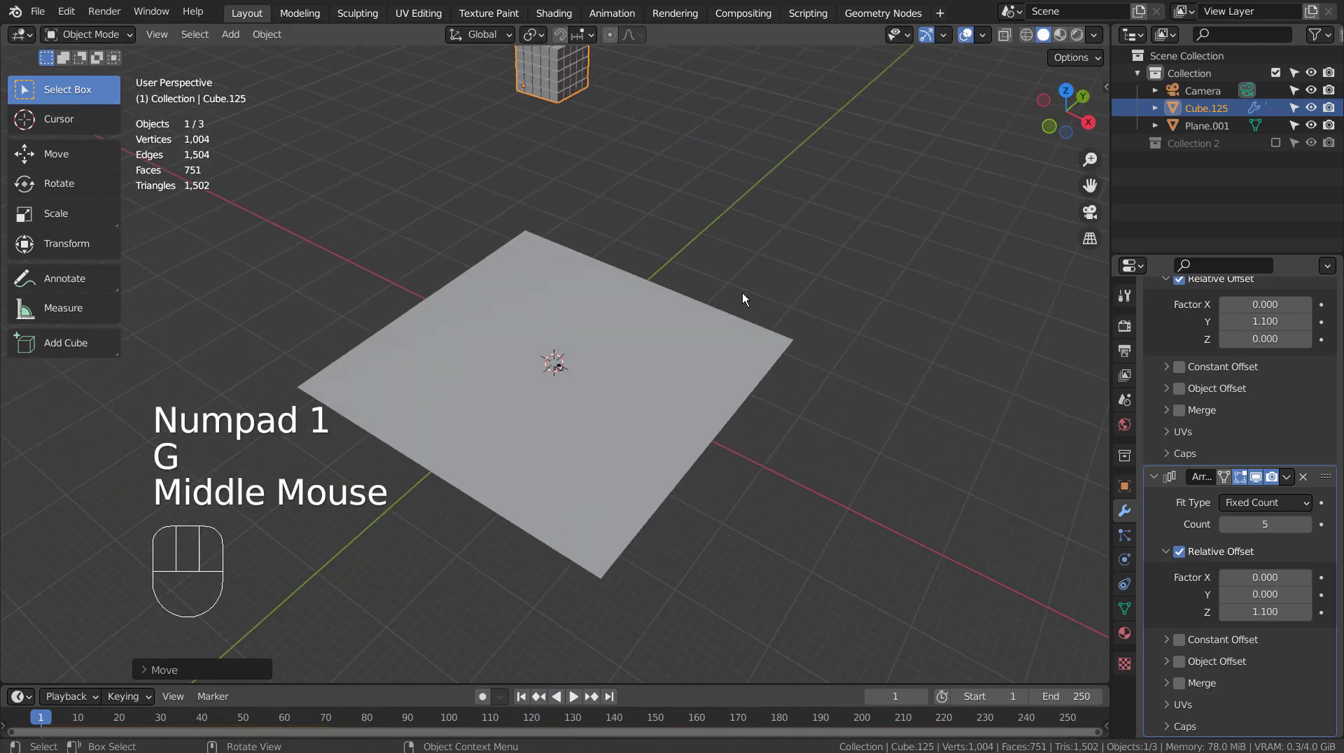
# Step: Play the simulation to check the fall of the smaller, raised block, and return to frame 1
pyautogui.scroll(-1, 742, 292)
pyautogui.click(572, 702)
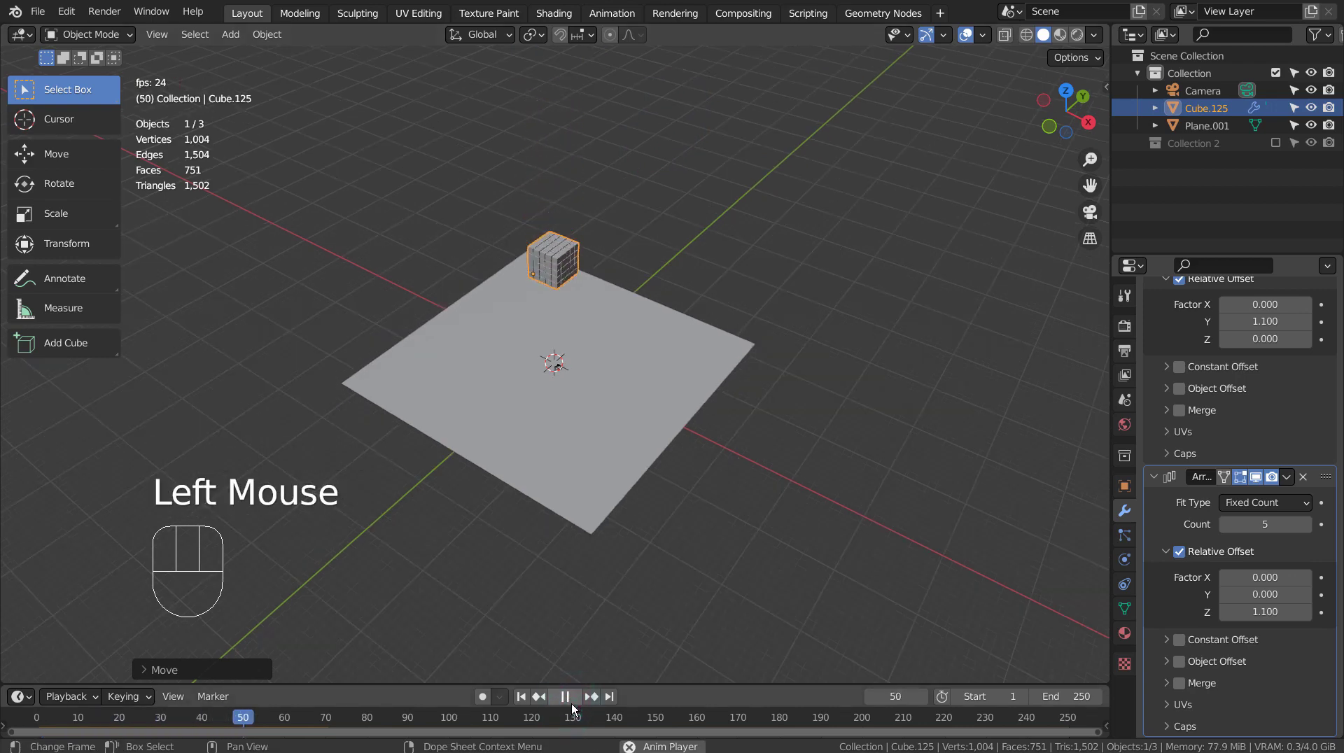
pyautogui.click(571, 703)
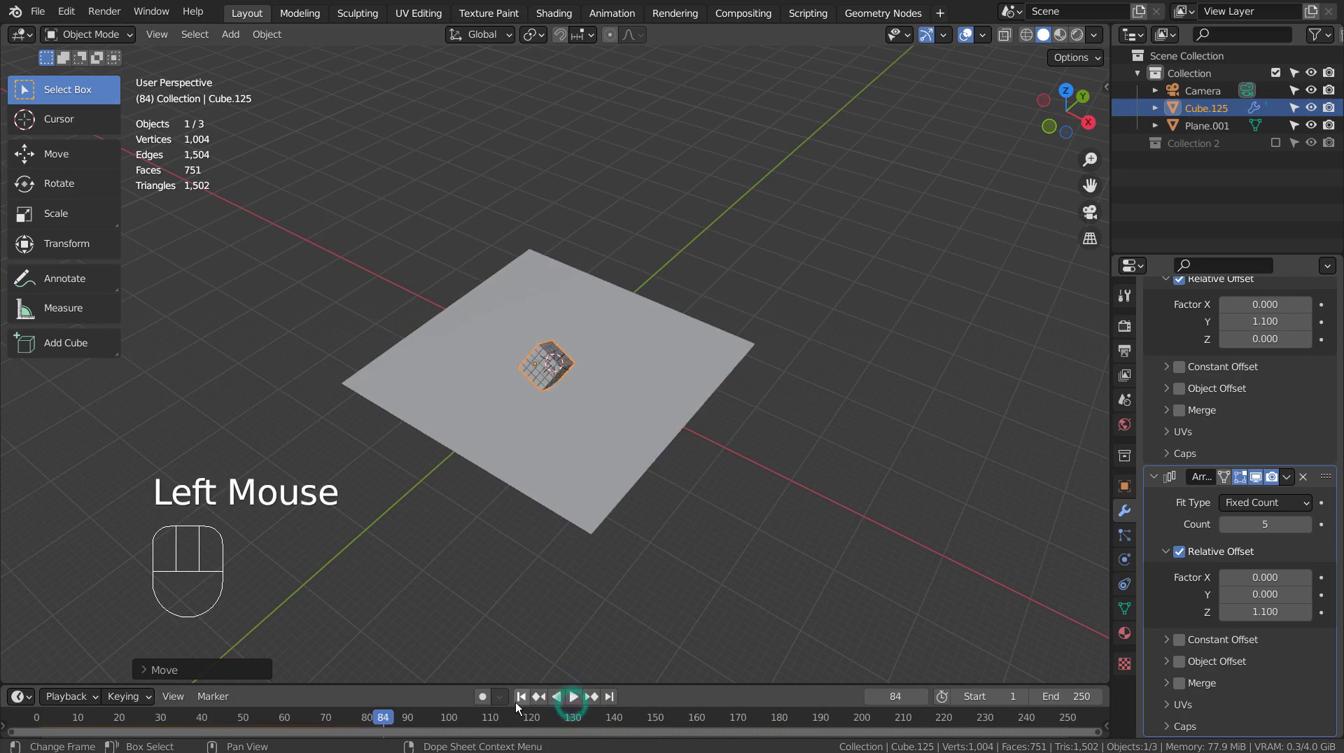
pyautogui.click(520, 697)
# Step: Apply all three Array modifiers on the block of cubes
pyautogui.keyDown('shift'); pyautogui.moveTo(666, 175); pyautogui.dragTo(673, 341, button='middle'); pyautogui.keyUp('shift')
pyautogui.scroll(2, 674, 347)
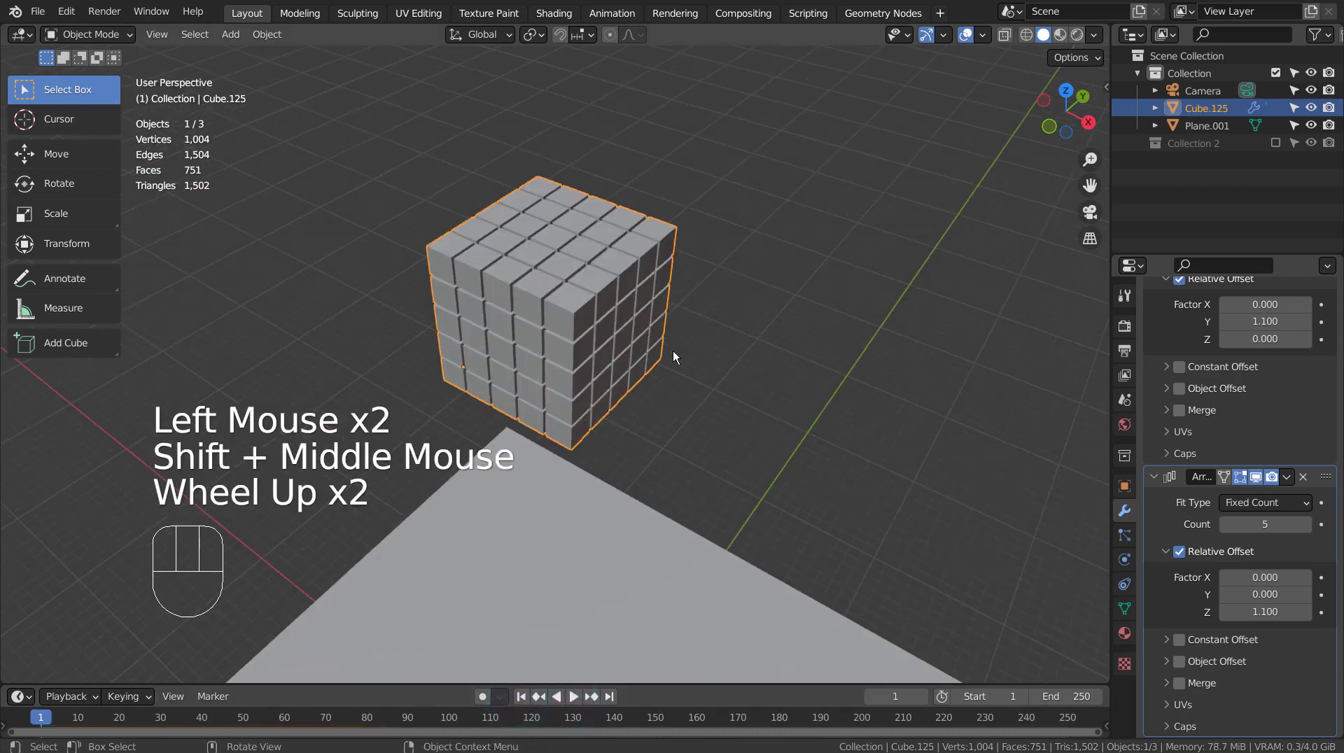
pyautogui.press('Tab')
pyautogui.press('Tab')
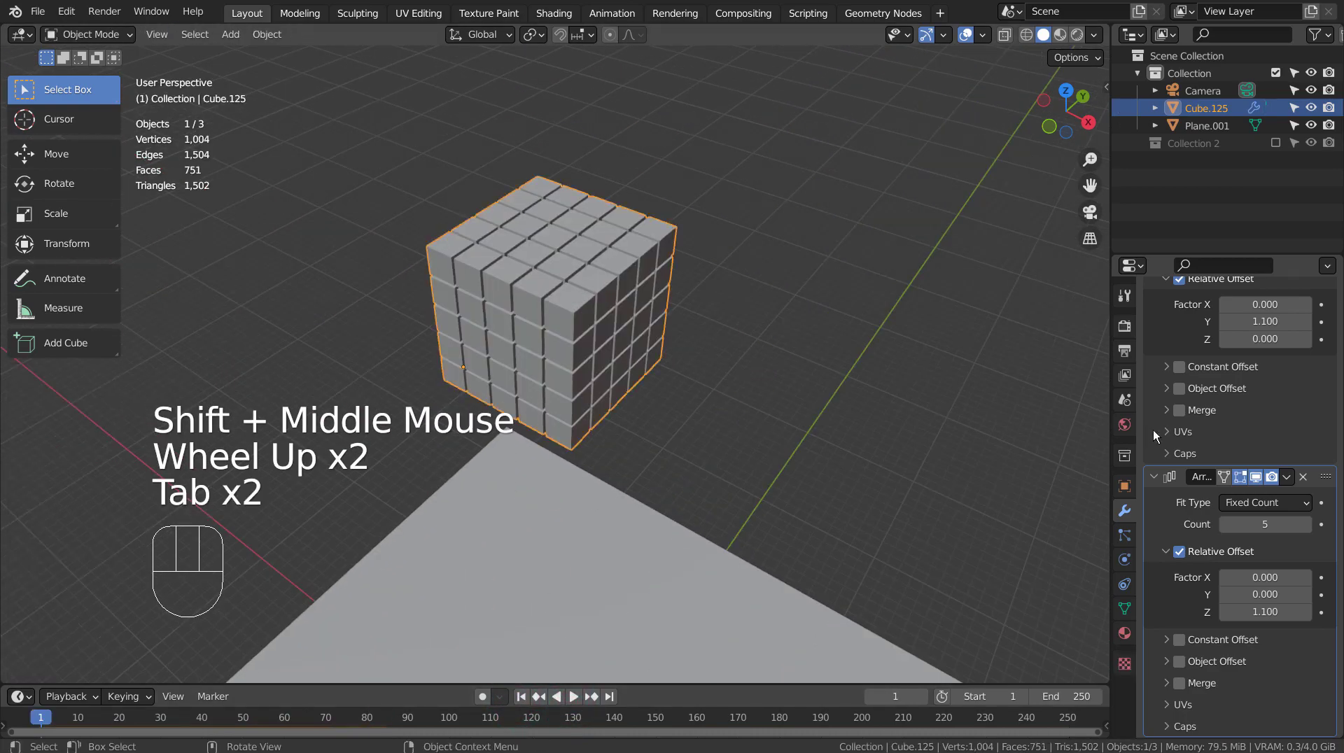
pyautogui.scroll(2, 1268, 445)
pyautogui.scroll(5, 1270, 430)
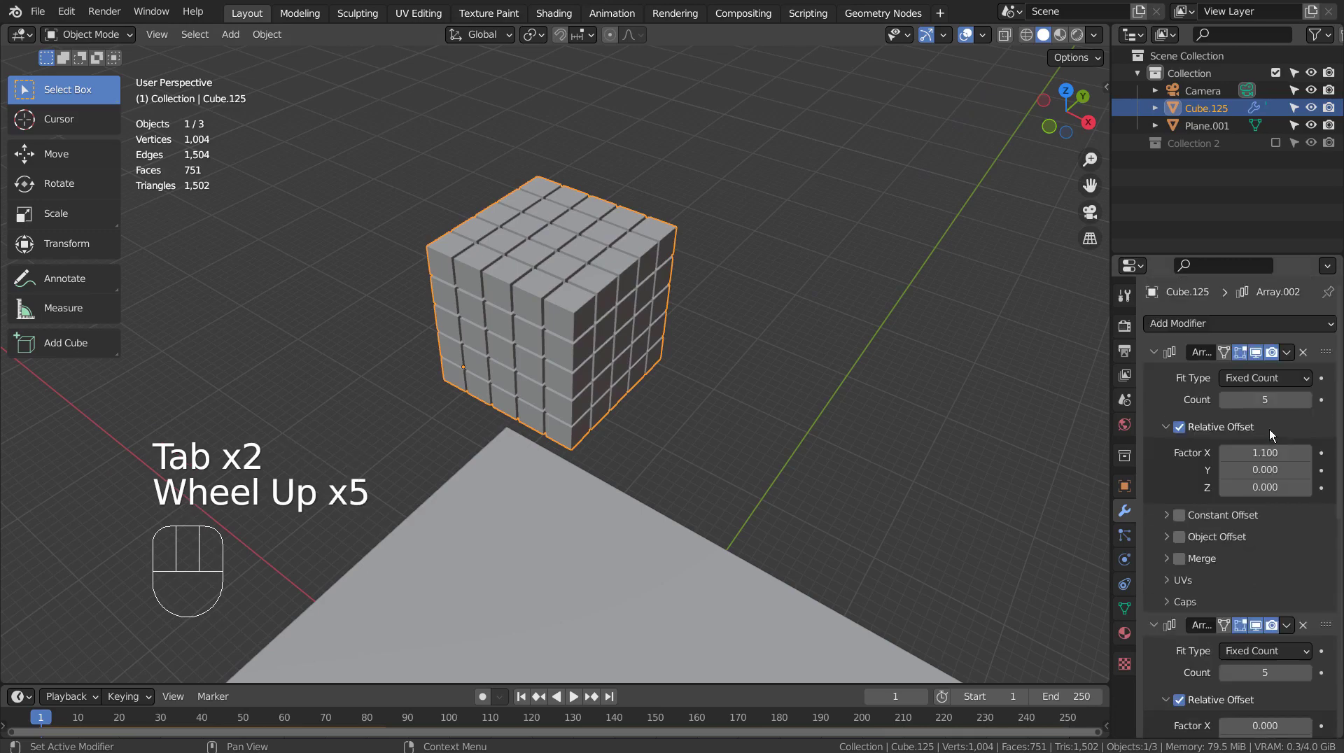
pyautogui.click(1166, 376)
pyautogui.hotkey('ctrl', 'a')
pyautogui.hotkey('ctrl', 'a')
pyautogui.hotkey('ctrl', 'a')
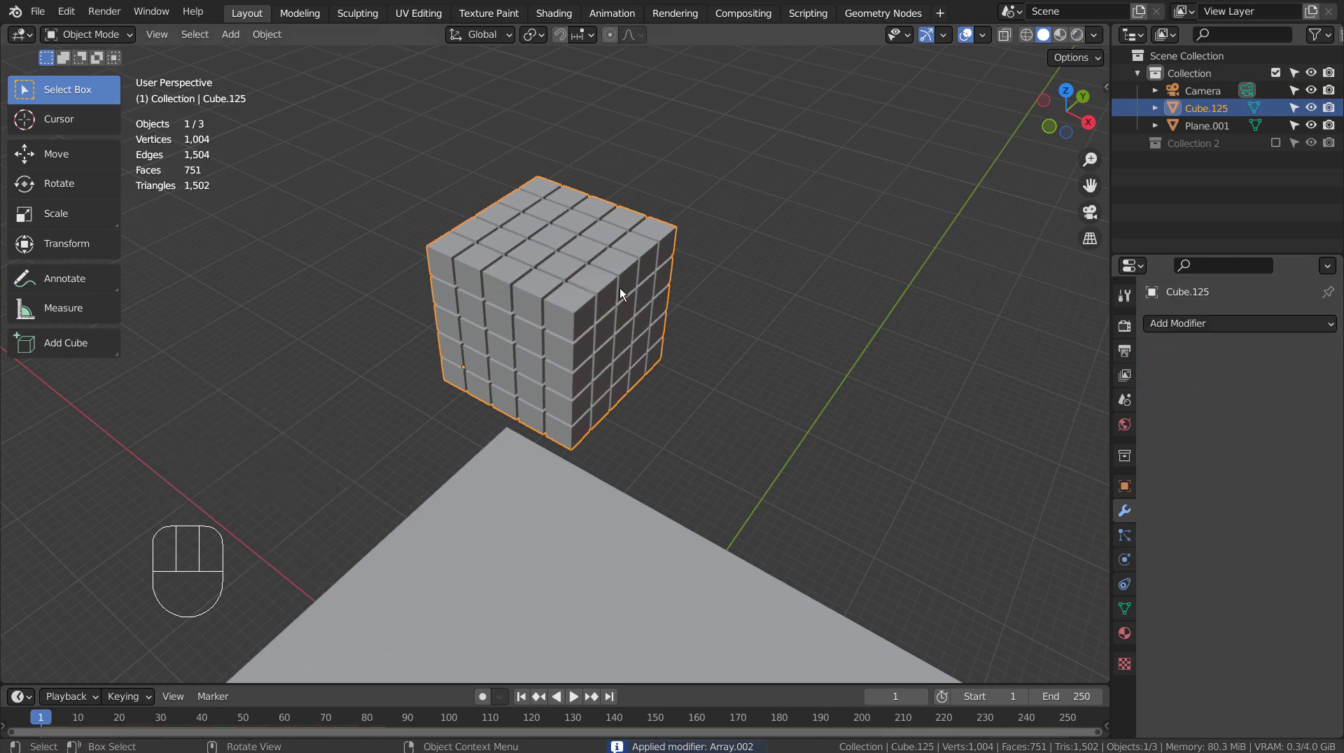
# Step: Separate the block's mesh by loose parts so that each small cube is its own object
pyautogui.press('Tab')
pyautogui.press('3')
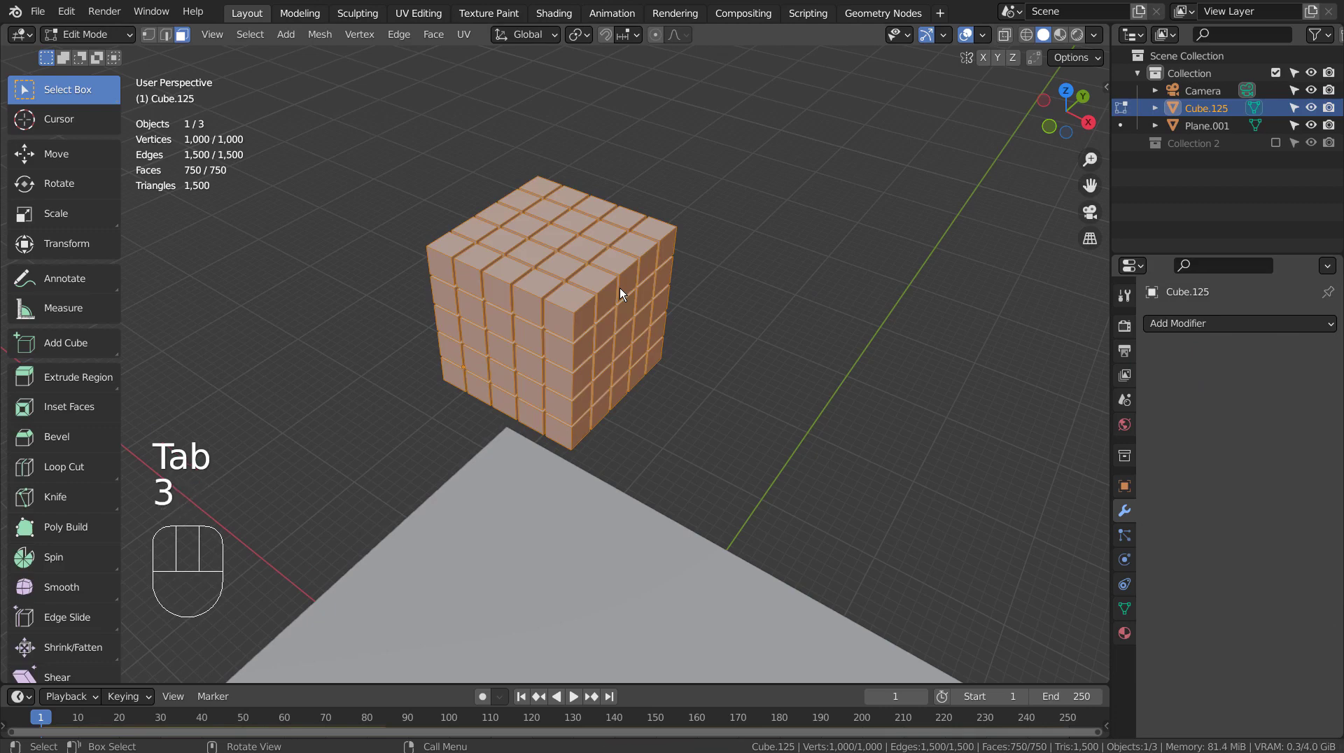
pyautogui.press('p')
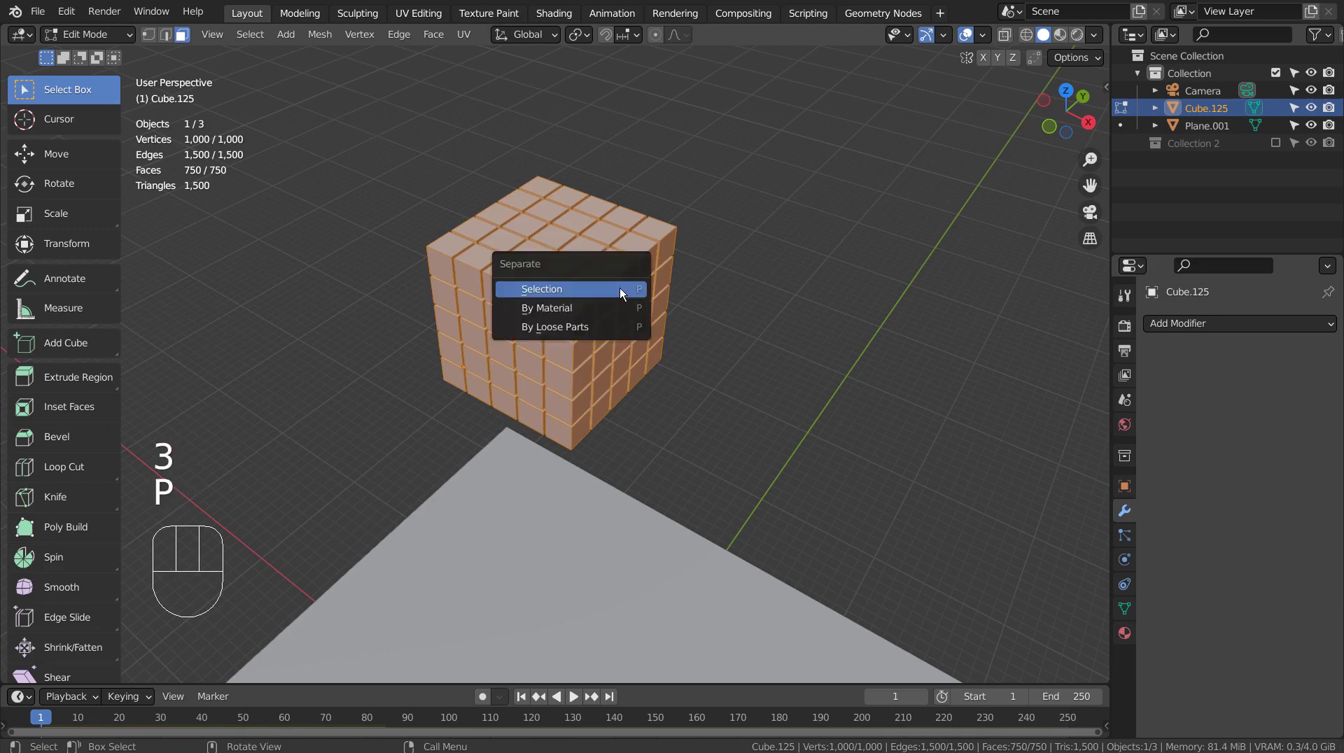
pyautogui.click(615, 324)
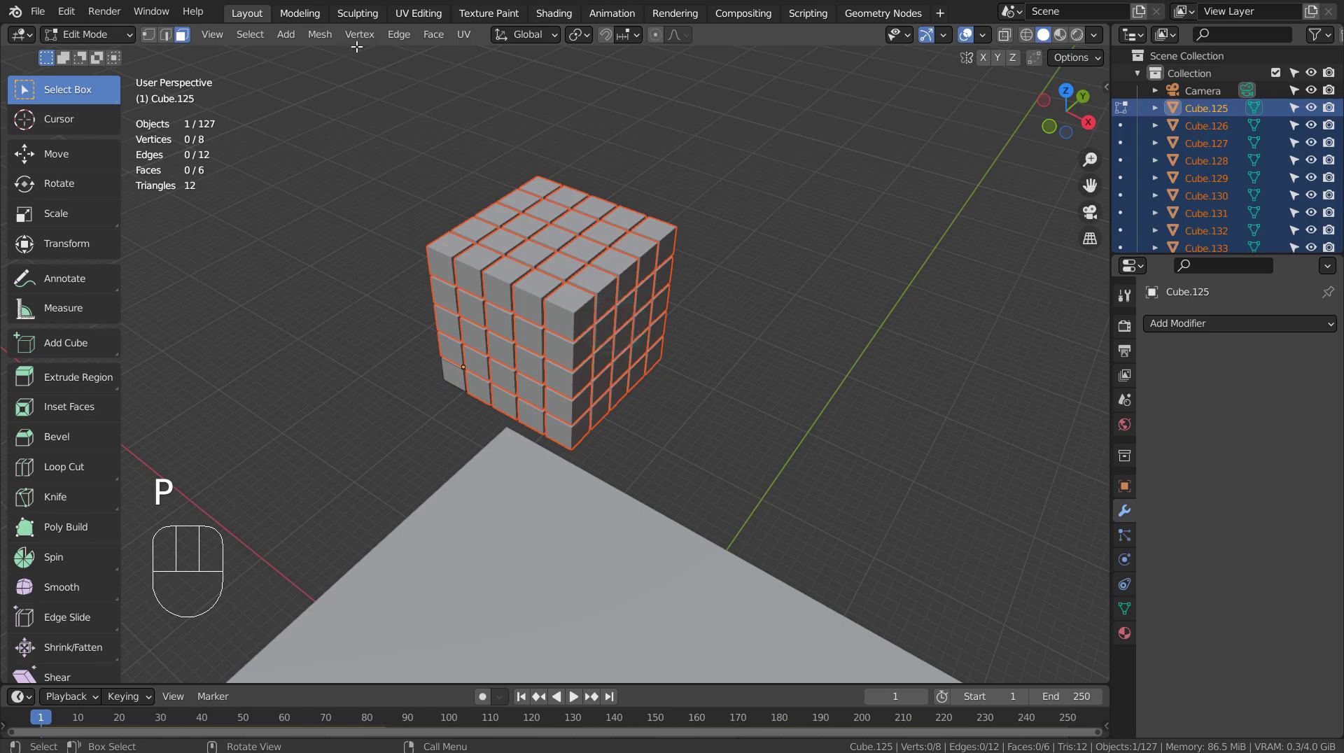
pyautogui.click(431, 36)
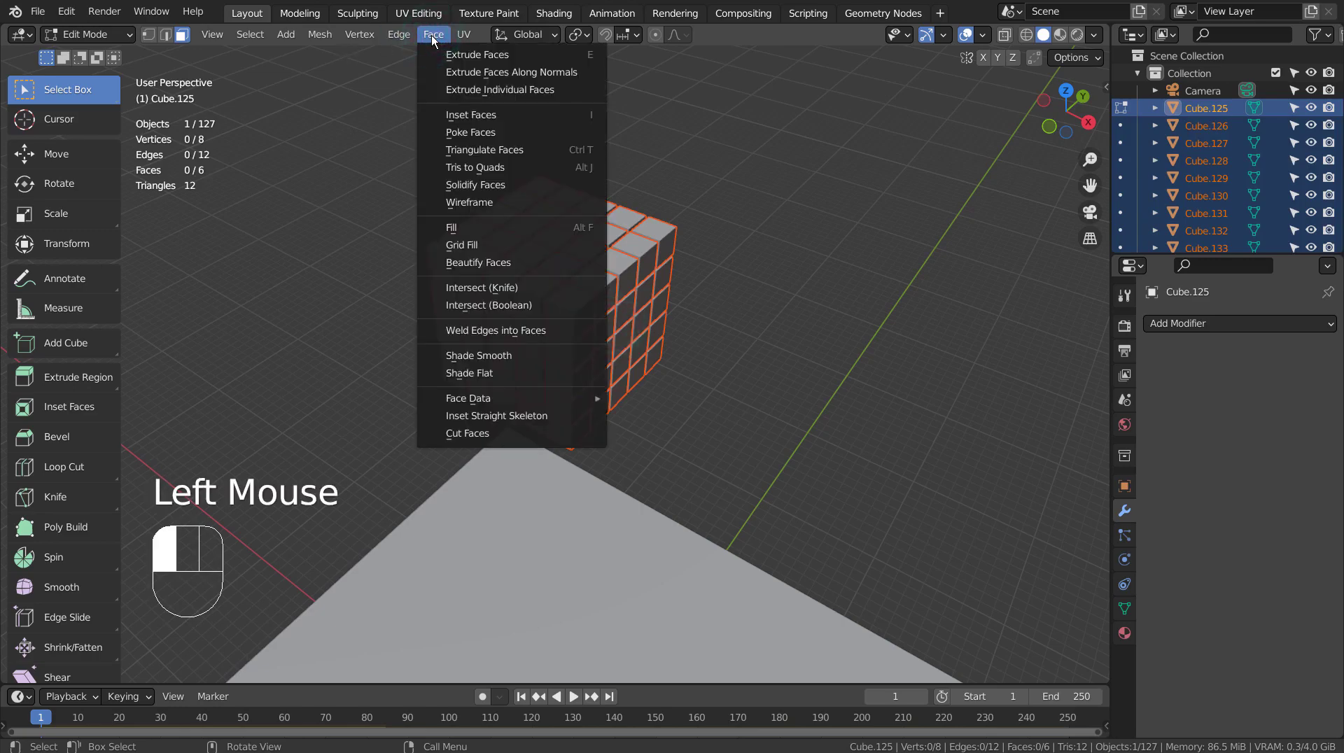
pyautogui.moveTo(320, 34)
pyautogui.moveTo(330, 88)
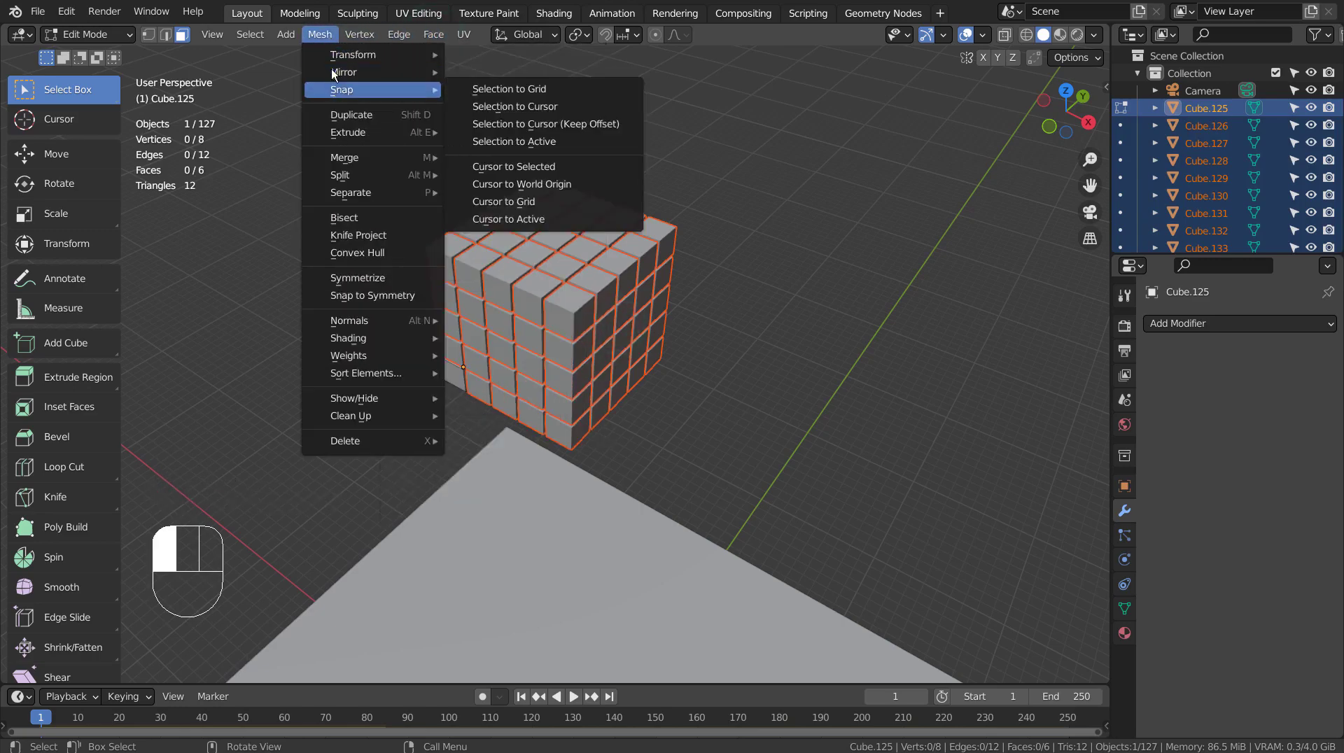
pyautogui.click(353, 6)
# Step: Back in Object Mode, set the origin of all separated cubes to their geometry
pyautogui.press('Tab')
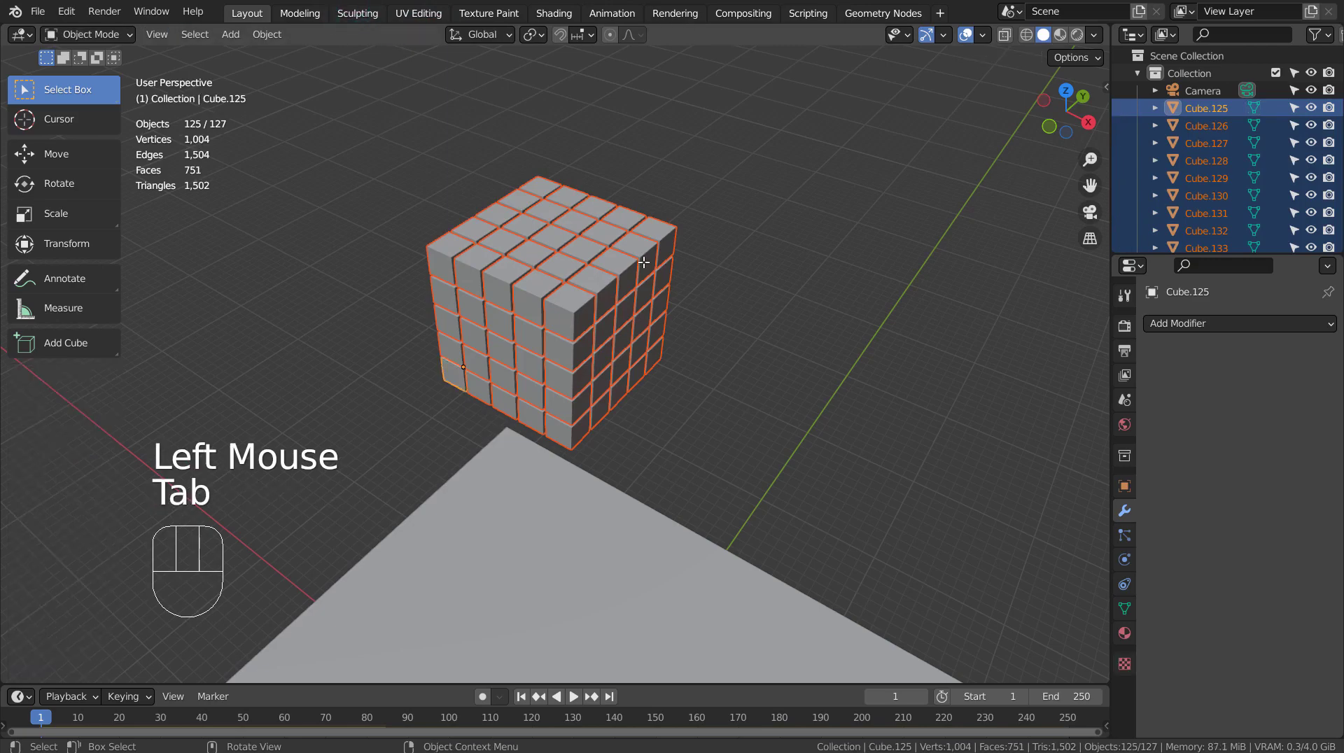
pyautogui.click(266, 35)
pyautogui.moveTo(308, 69)
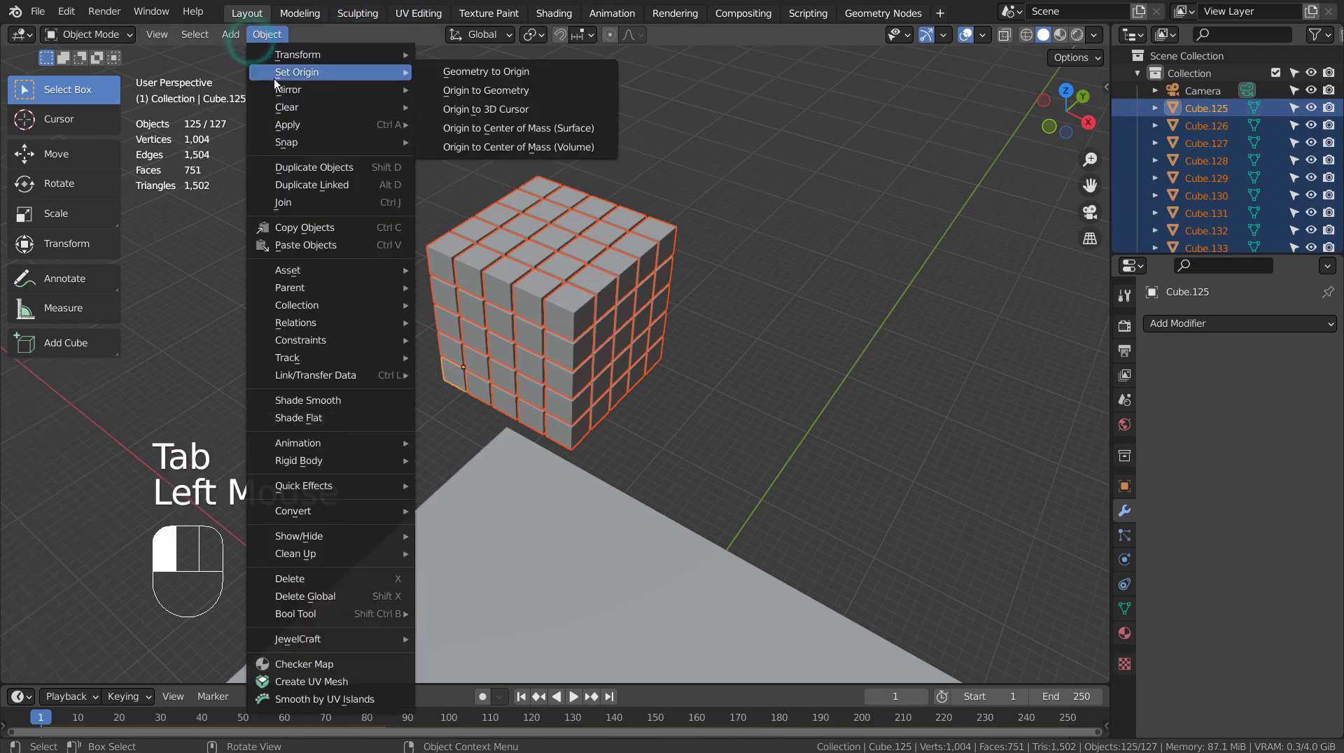
pyautogui.click(488, 83)
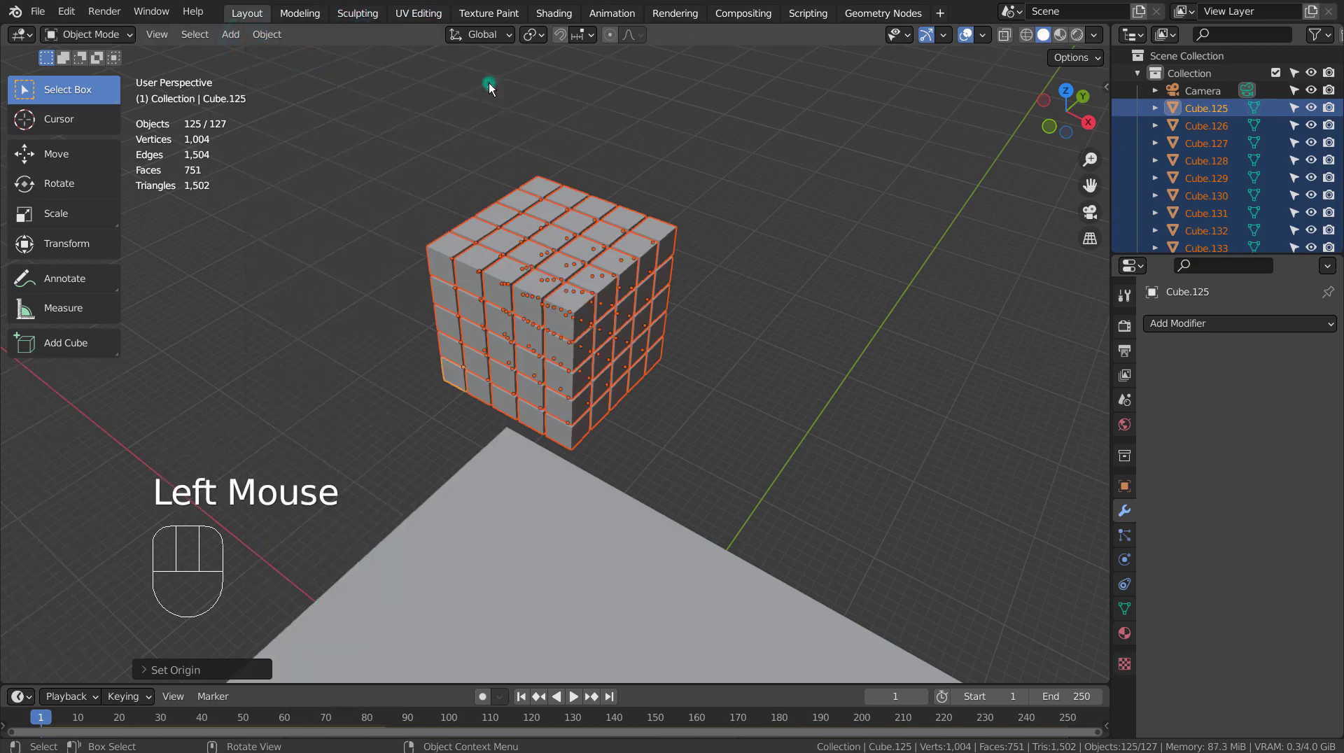
# Step: Move all the selected cubes into a new collection named Collection 3
pyautogui.press('m')
pyautogui.click(855, 419)
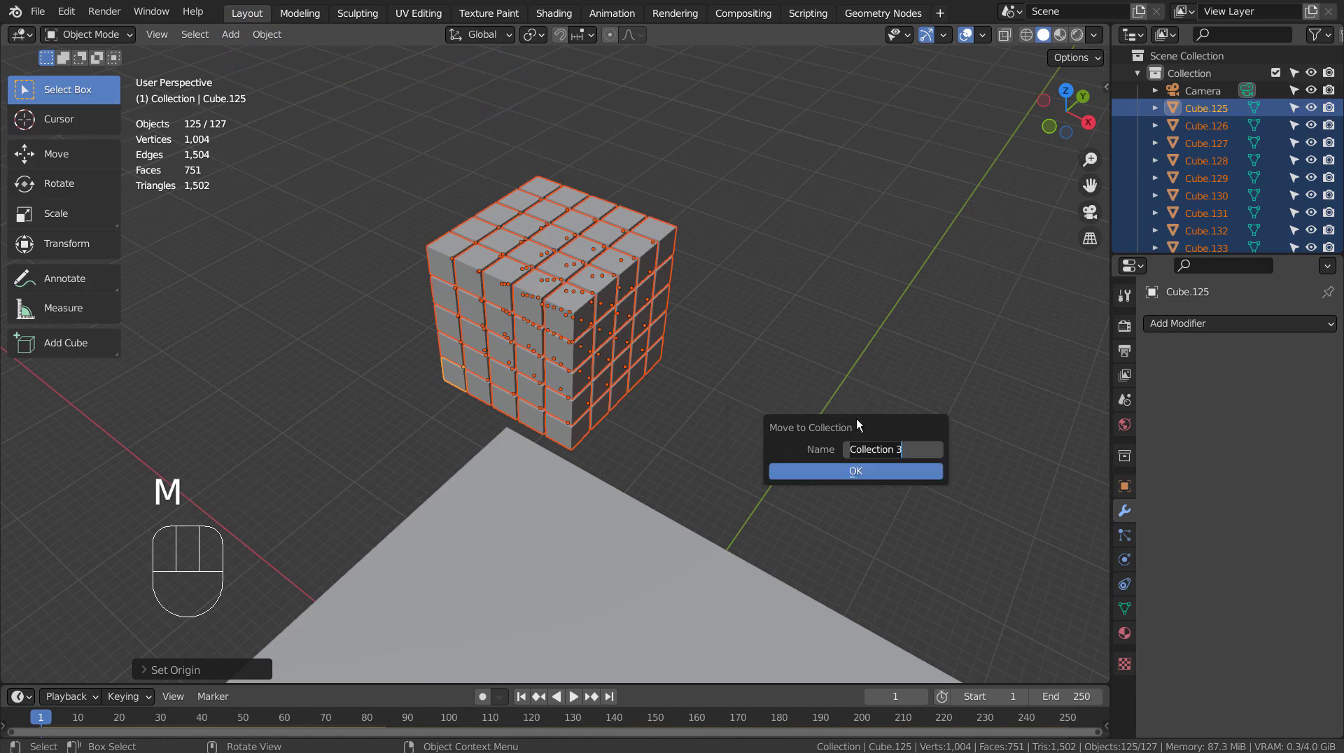
pyautogui.click(860, 474)
# Step: Play the simulation, pause it and examine how the separate cubes scatter over the floor
pyautogui.moveTo(859, 470); pyautogui.dragTo(837, 423, button='middle')
pyautogui.scroll(-2, 875, 494)
pyautogui.click(574, 697)
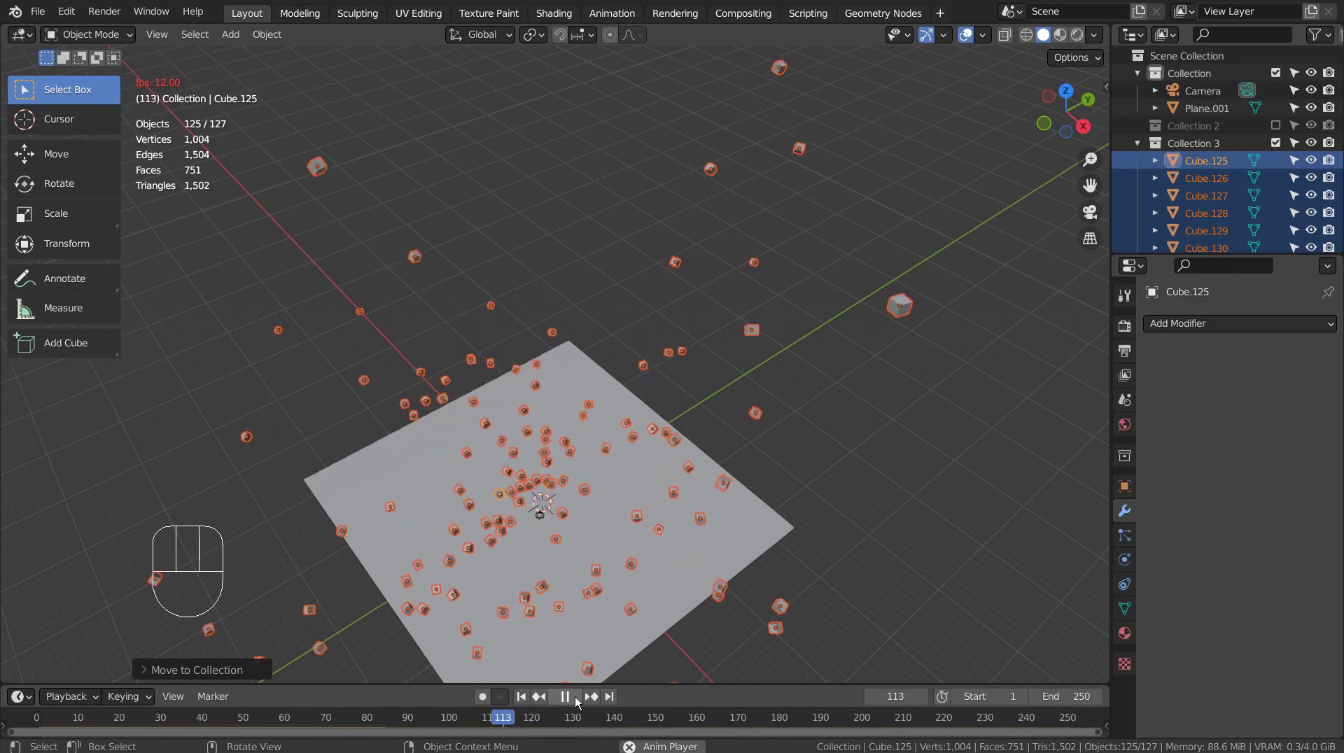
pyautogui.click(575, 698)
pyautogui.moveTo(685, 555); pyautogui.dragTo(676, 335, button='middle')
pyautogui.scroll(2, 757, 422)
pyautogui.scroll(1, 694, 329)
# Step: Switch to the camera view, exclude Collection 3, enable Collection 2 and return to frame 1
pyautogui.press('KP_0')
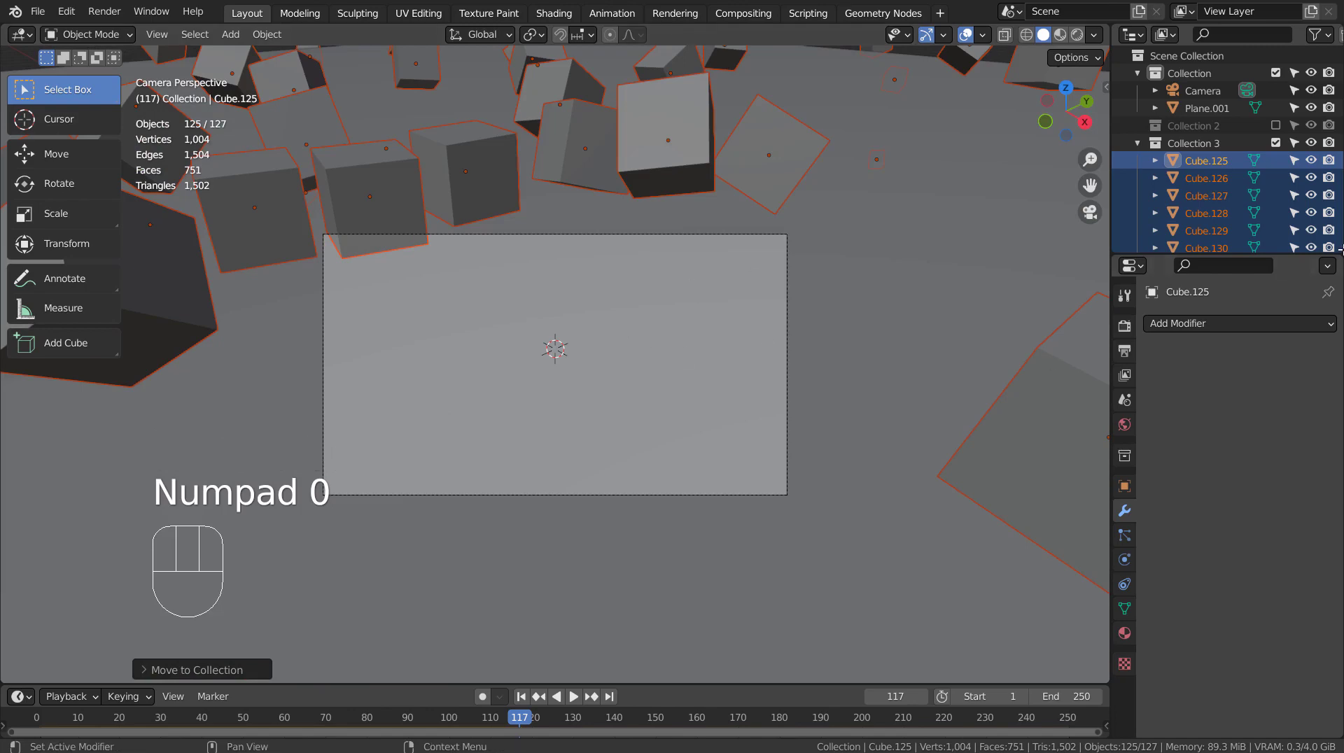
pyautogui.click(1275, 143)
pyautogui.click(1275, 125)
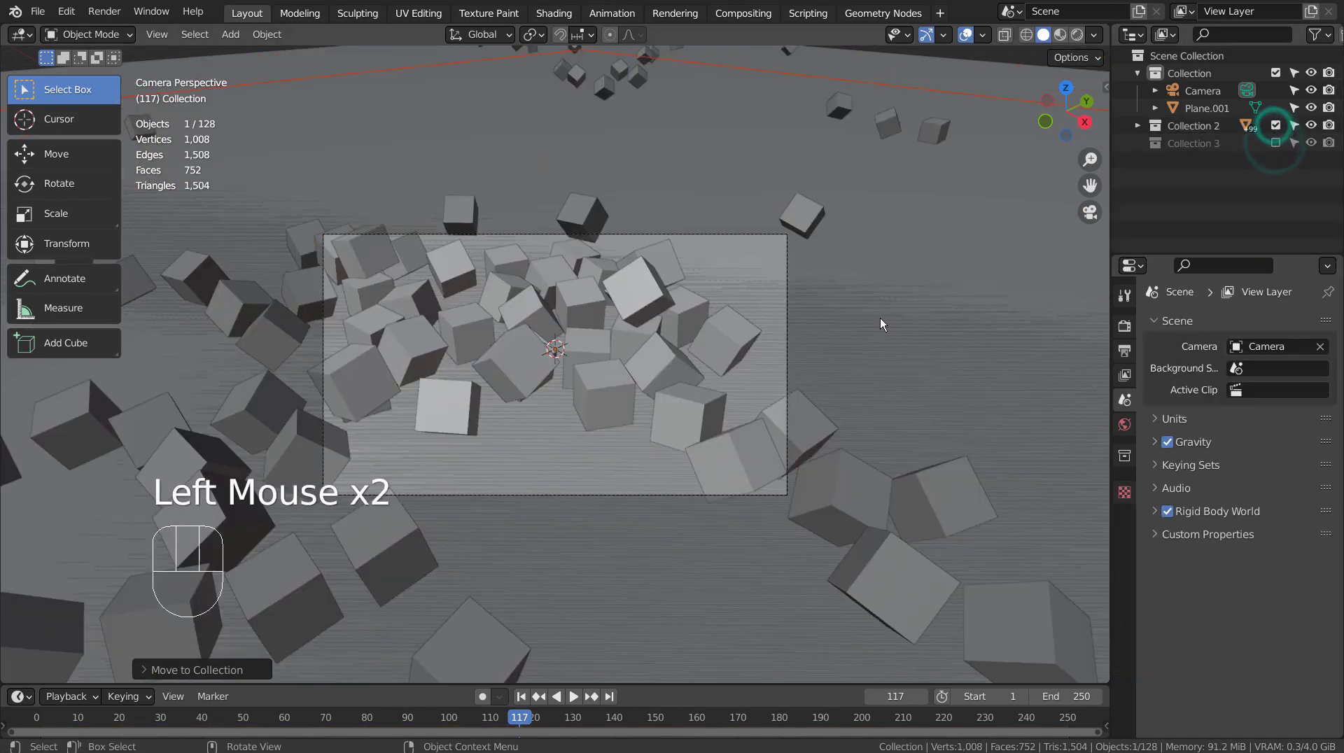
pyautogui.scroll(-2, 879, 317)
pyautogui.click(522, 696)
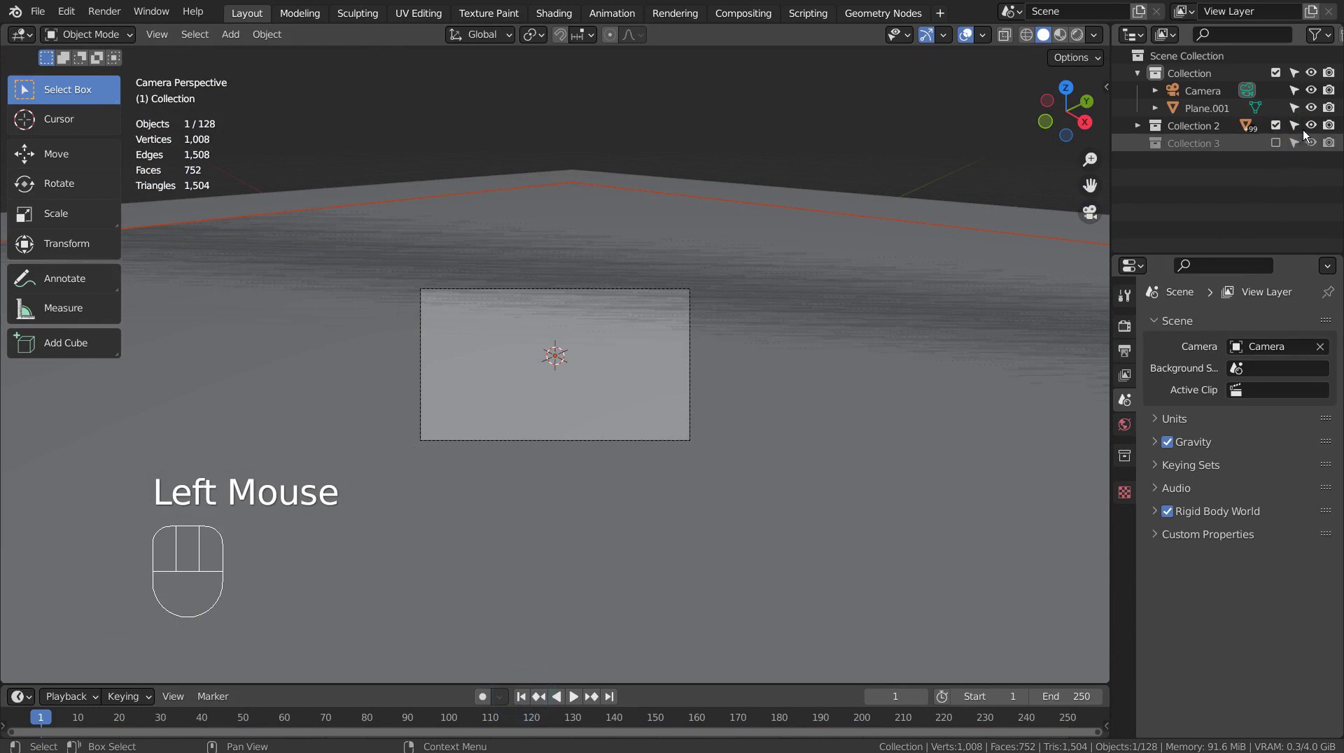
# Step: Move Plane.001 into the excluded Collection 3, and play the simulation of the cubes in Collection 2
pyautogui.click(1219, 106)
pyautogui.moveTo(1219, 104); pyautogui.dragTo(1208, 143)
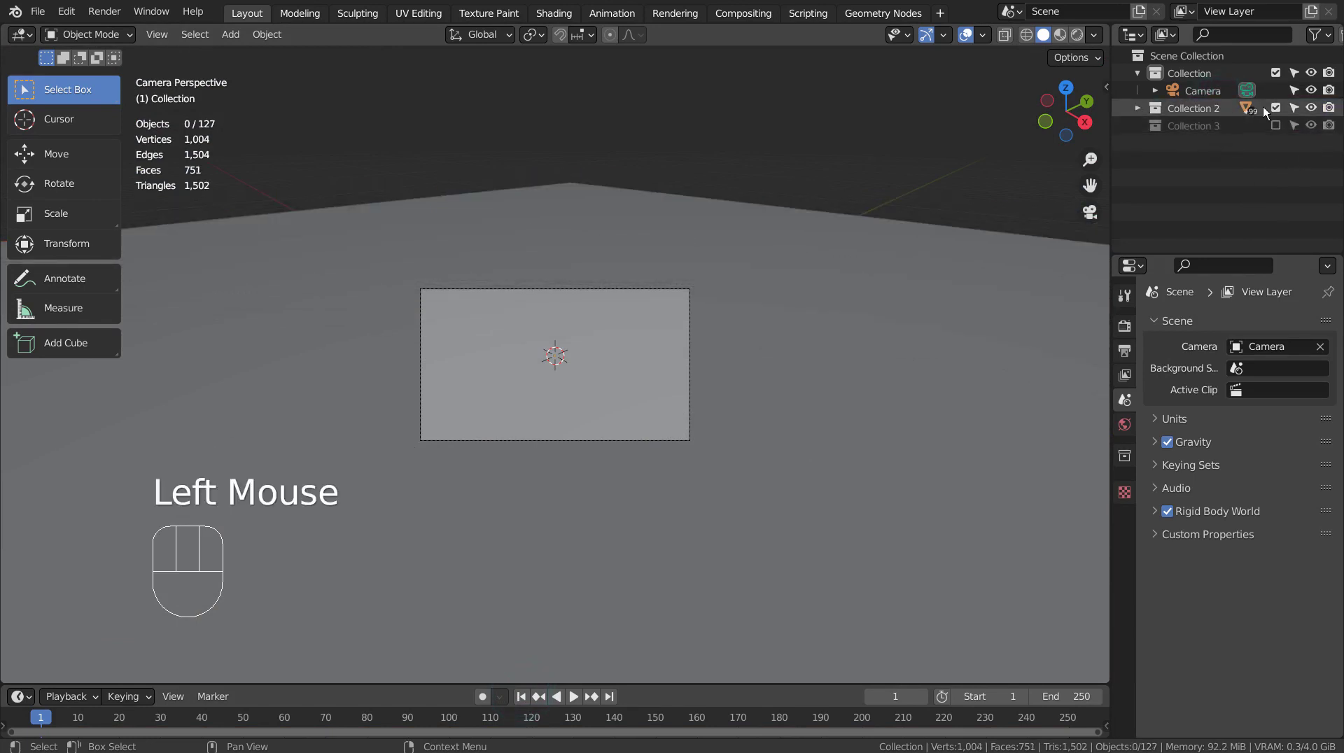
pyautogui.click(1204, 107)
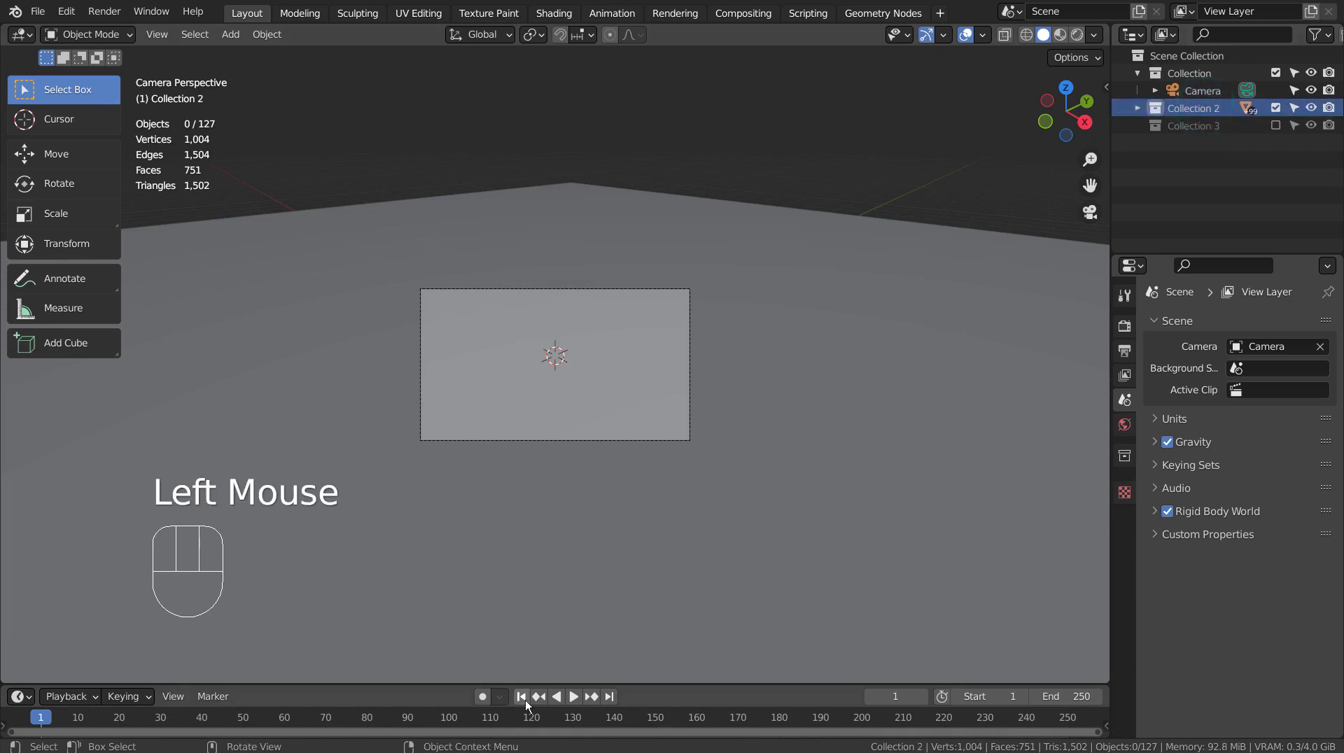
pyautogui.click(571, 697)
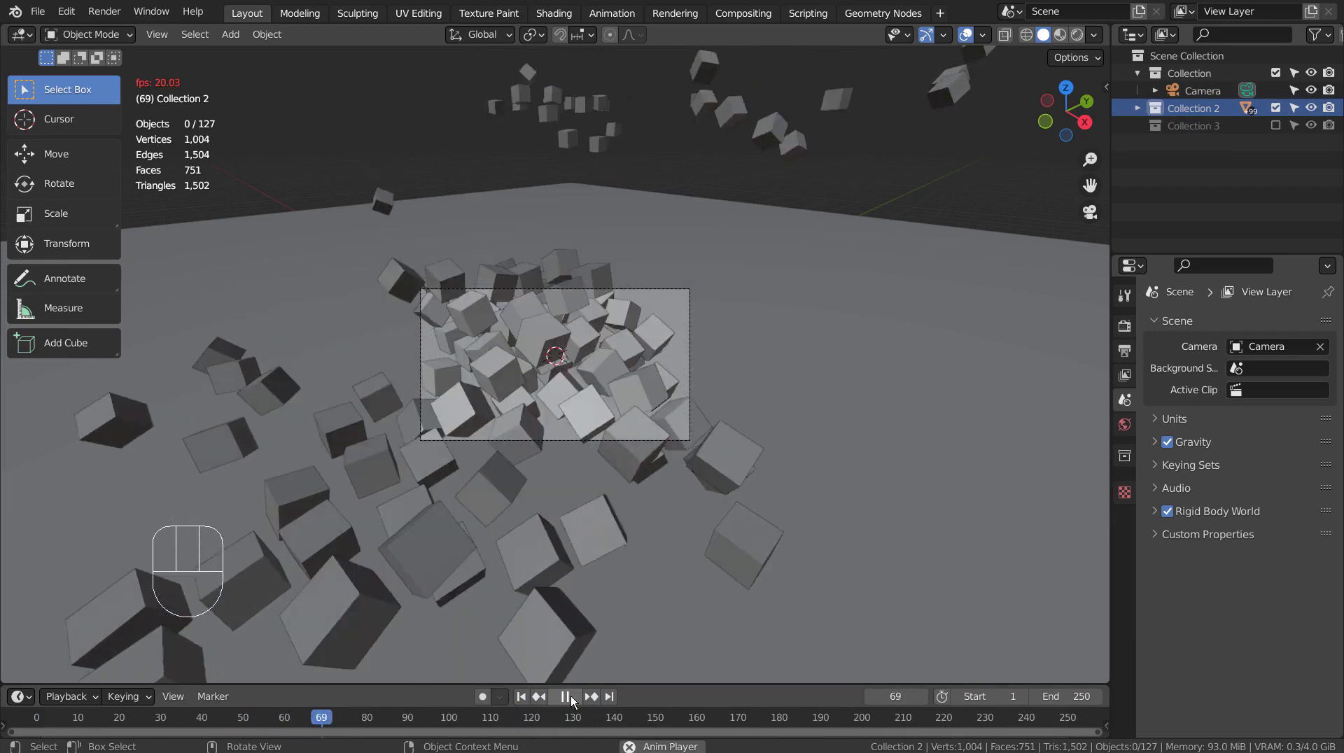
# Step: Pause the simulation around frame 90, select one of the scattered cubes inside the camera frame and show its material settings
pyautogui.click(570, 696)
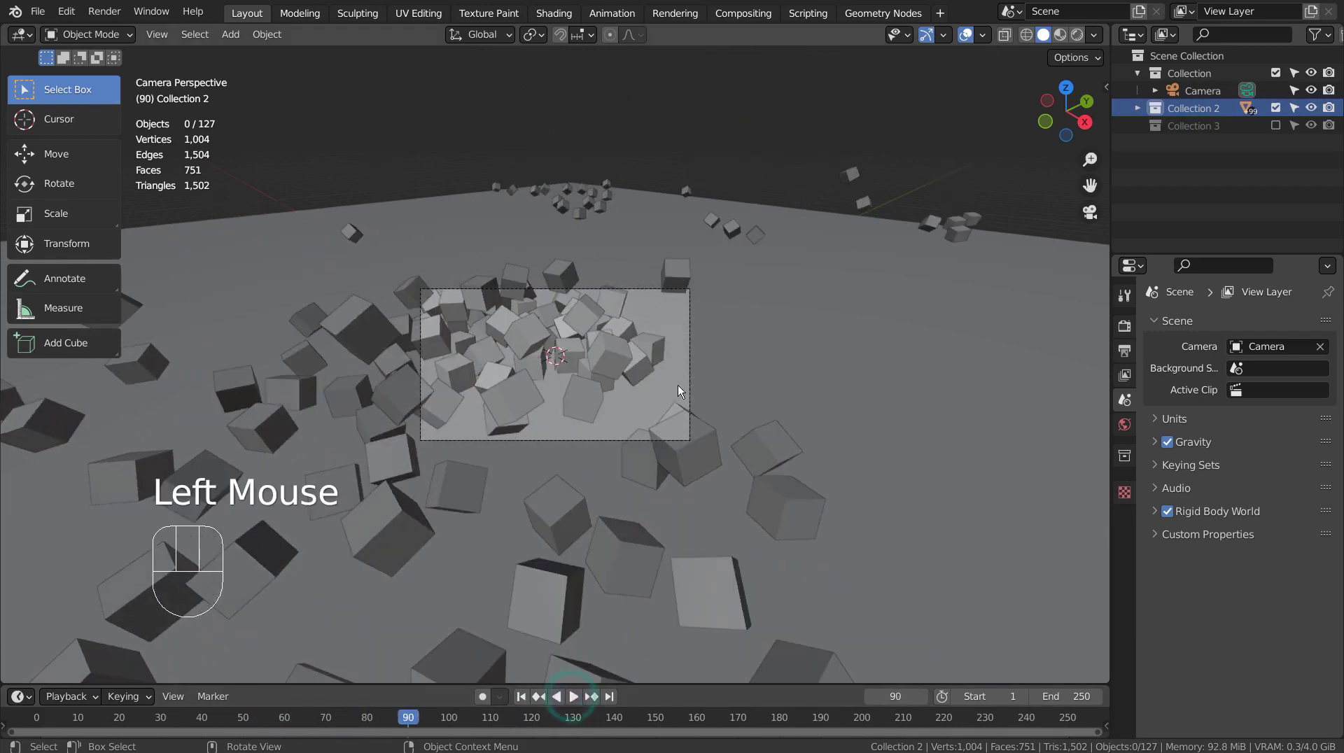
pyautogui.doubleClick(593, 312)
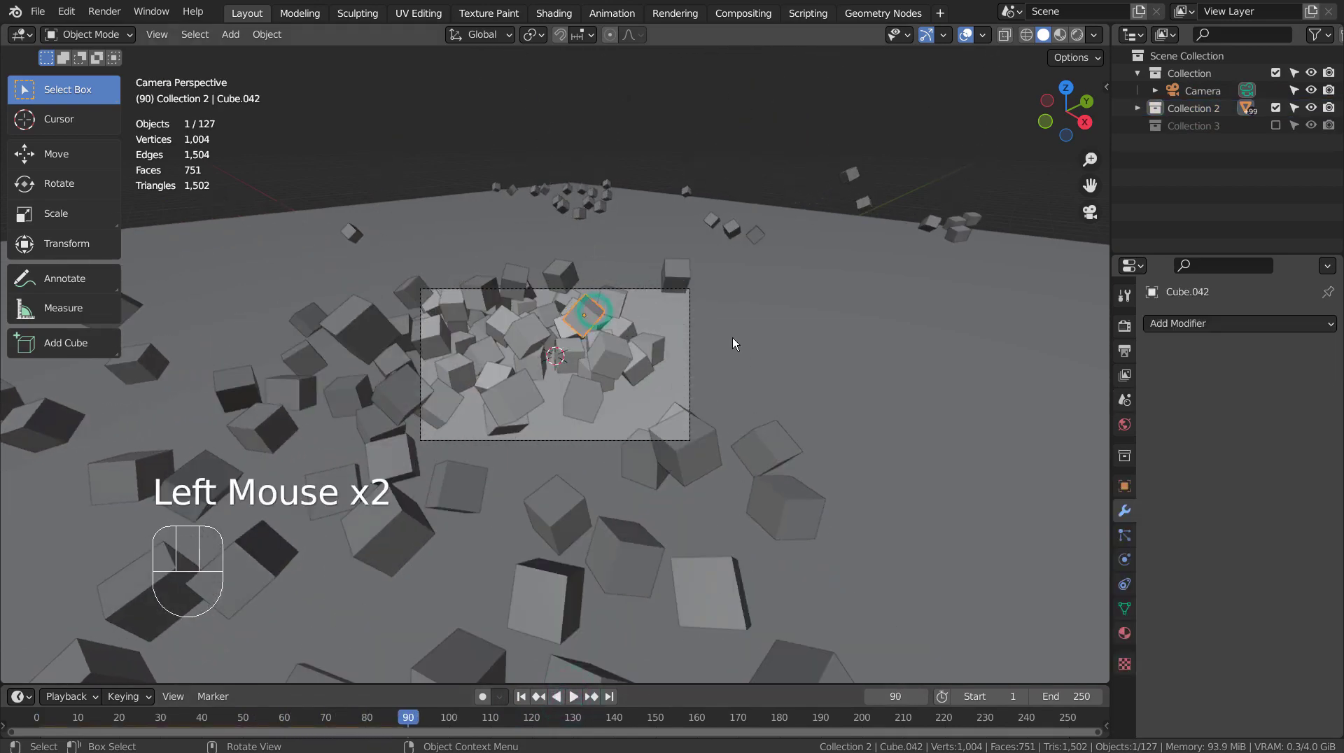
pyautogui.click(1124, 633)
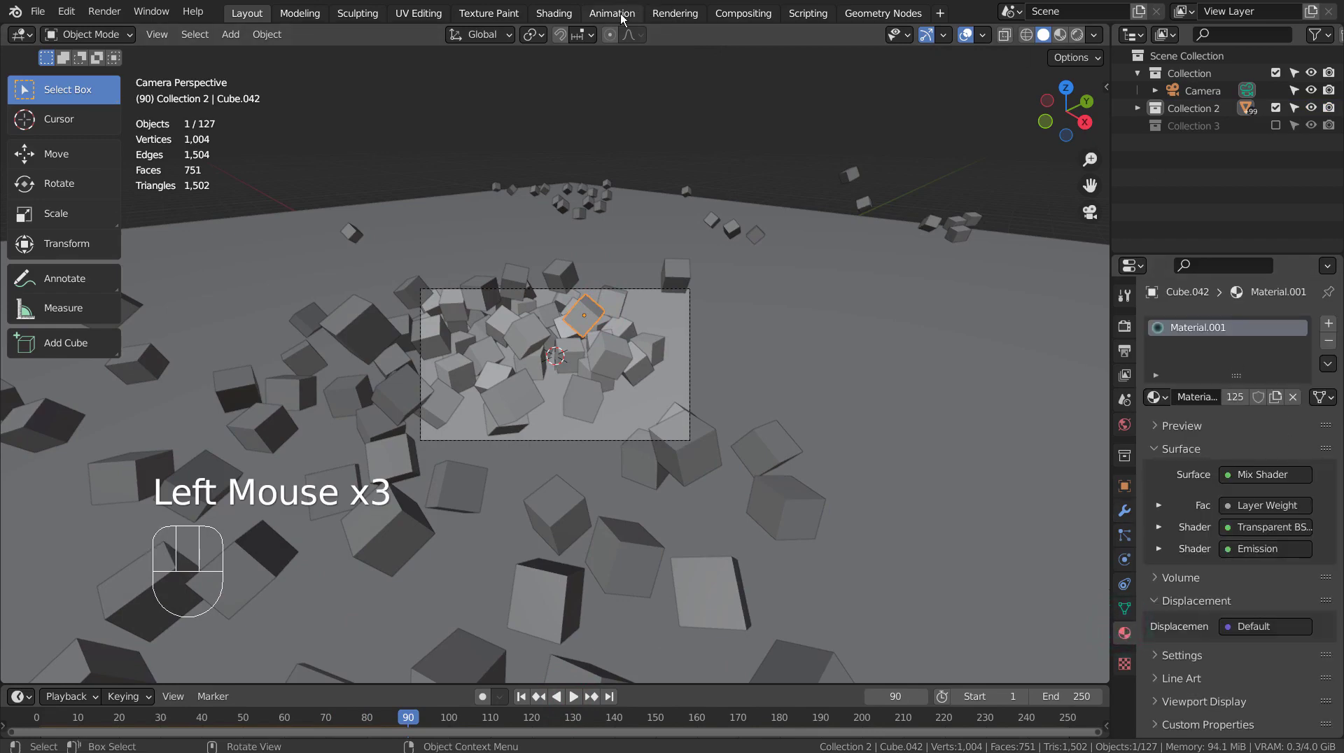
# Step: Examine the selected cube's shader nodes in the Shading workspace with the node editor maximized, and restore the layout
pyautogui.click(554, 13)
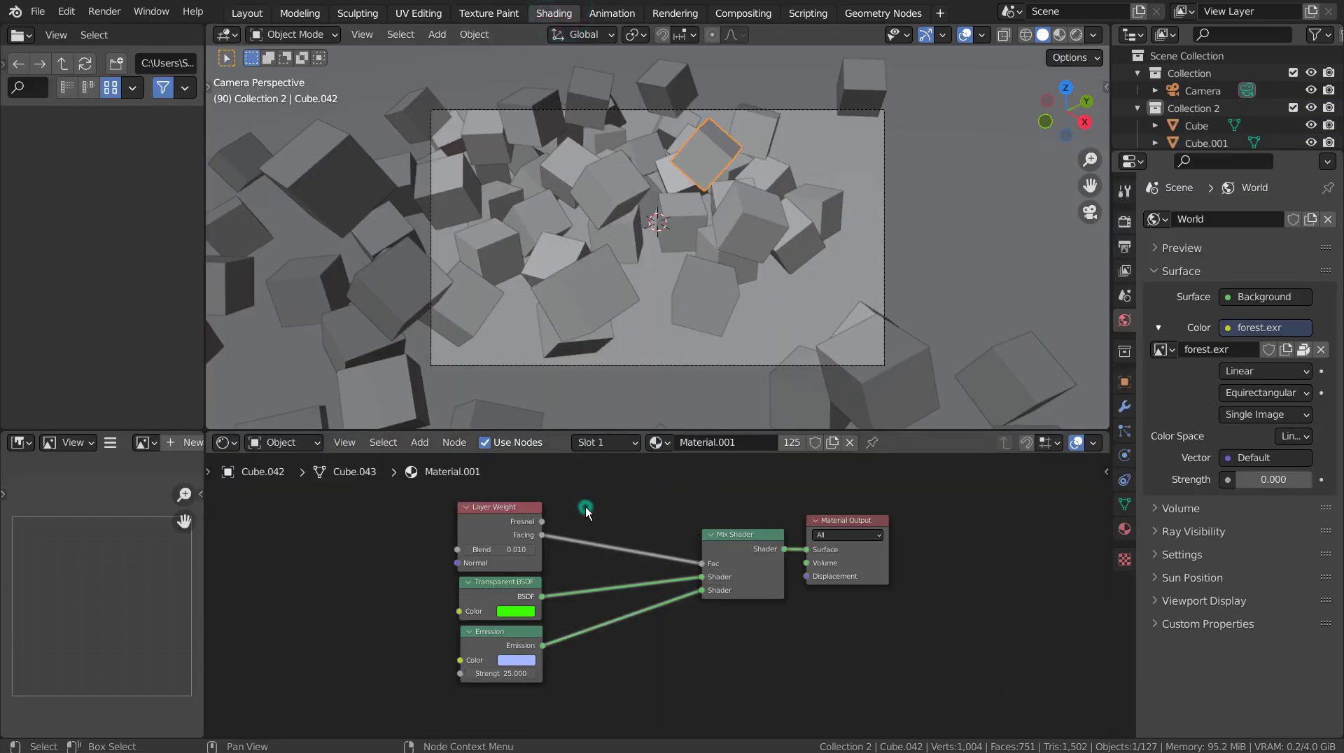
pyautogui.hotkey('ctrl', 'space')
pyautogui.moveTo(1002, 534); pyautogui.dragTo(943, 538, button='middle')
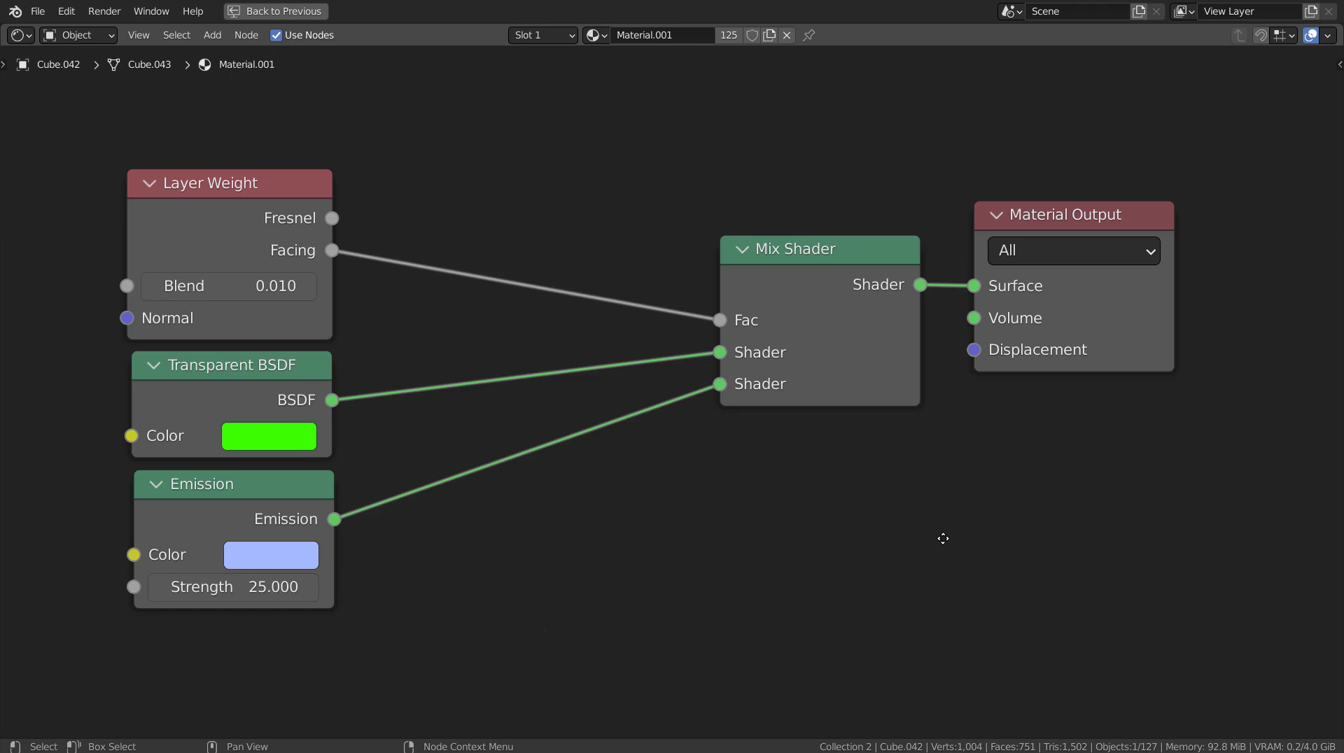
pyautogui.hotkey('ctrl', 'space')
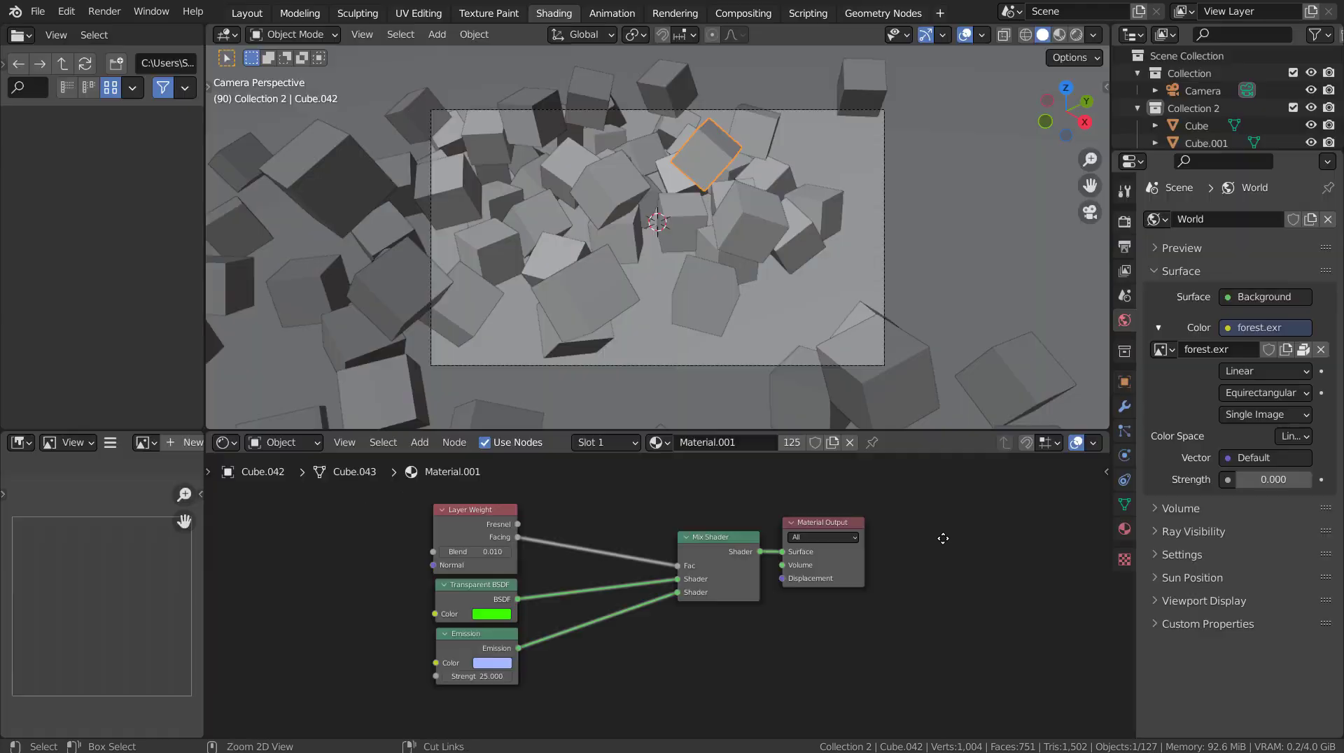
# Step: Examine the Glare node setup in the Compositing workspace with the node editor maximized and its sidebar hidden, and restore the layout
pyautogui.click(740, 12)
pyautogui.moveTo(648, 287); pyautogui.dragTo(493, 195)
pyautogui.hotkey('ctrl', 'space')
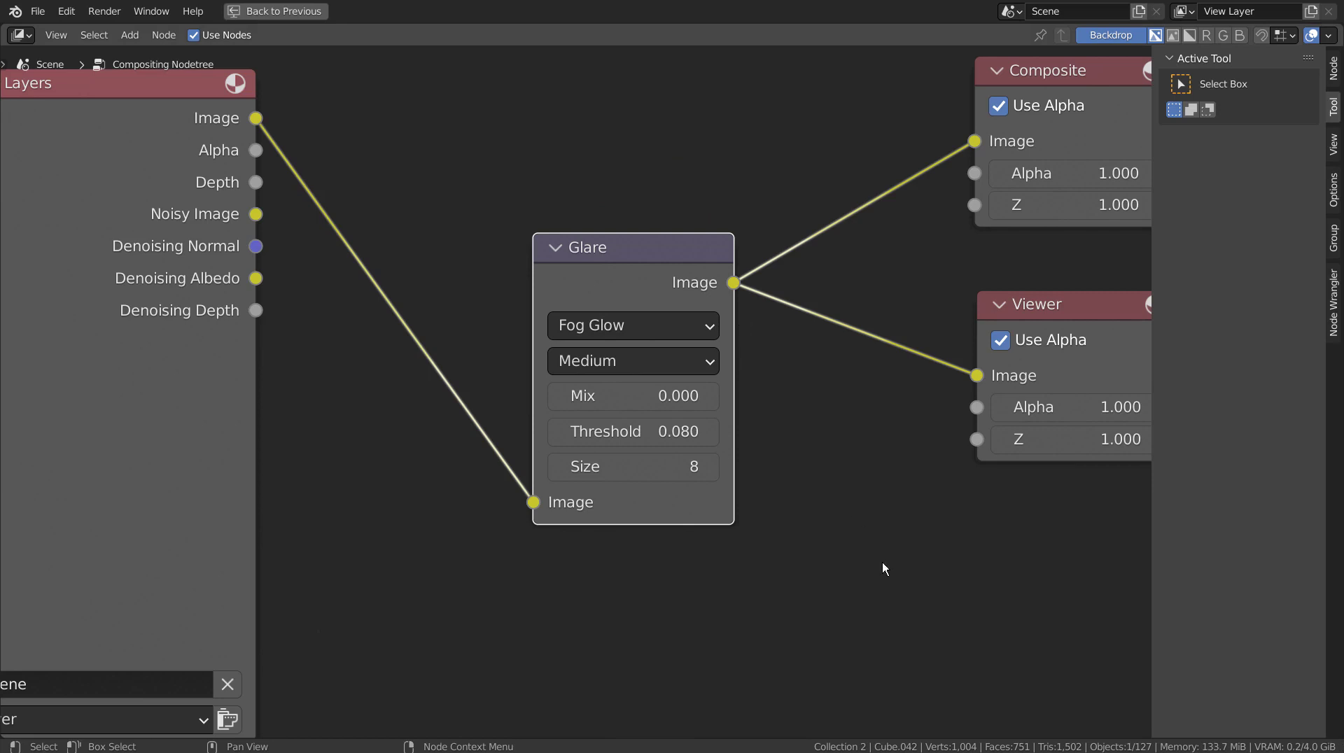
pyautogui.press('n')
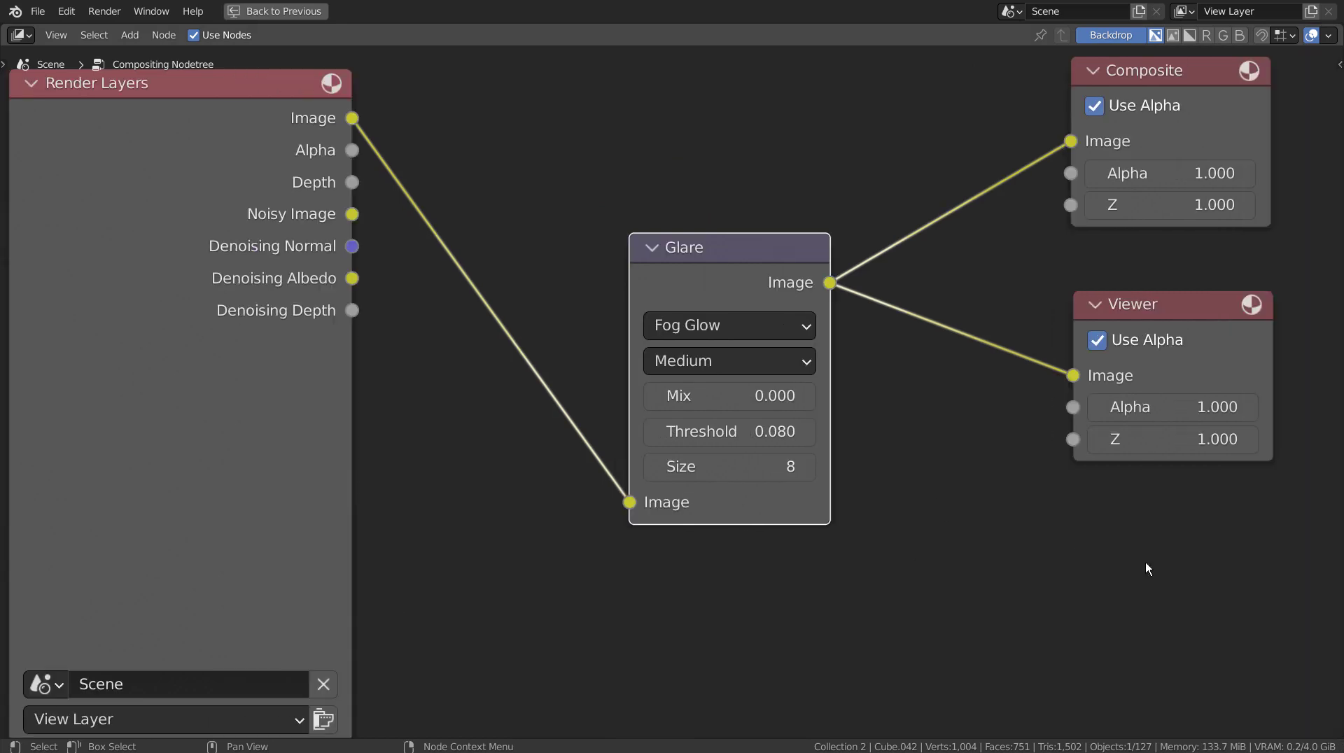
pyautogui.scroll(-1, 1145, 564)
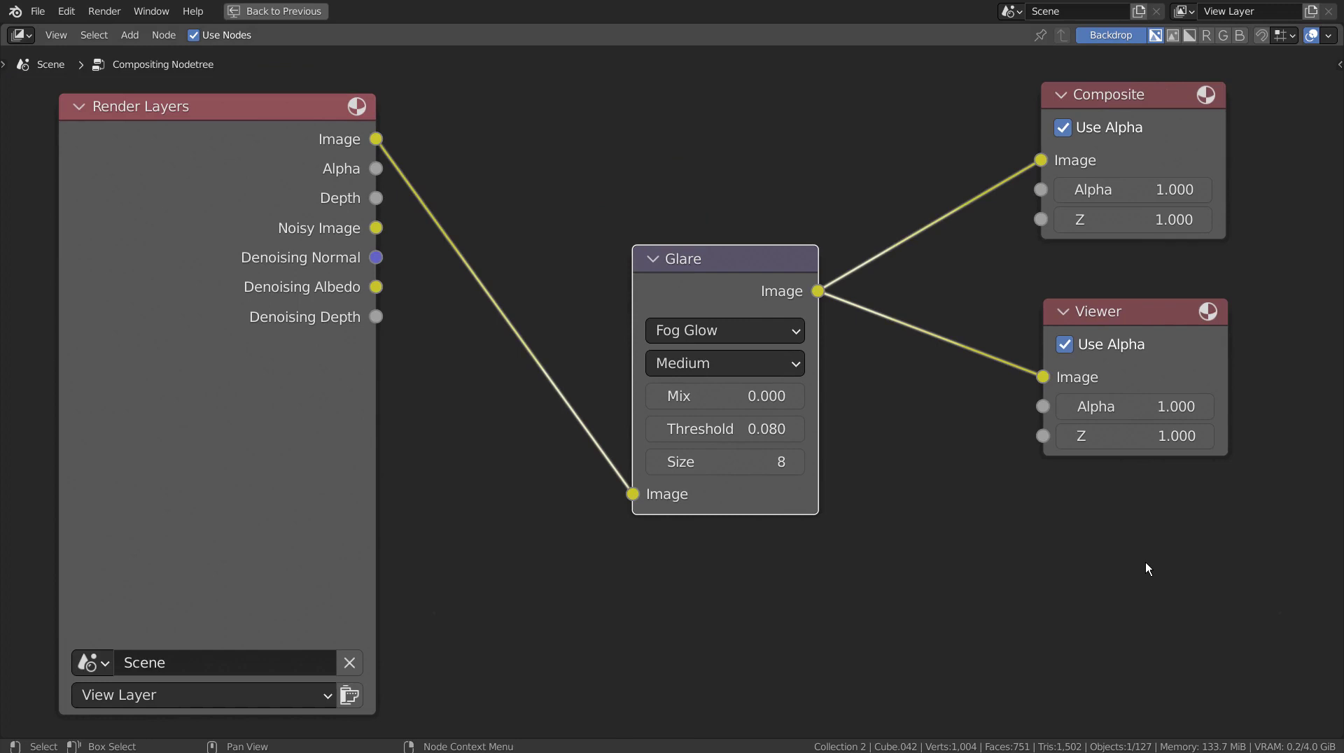
pyautogui.hotkey('ctrl', 'space')
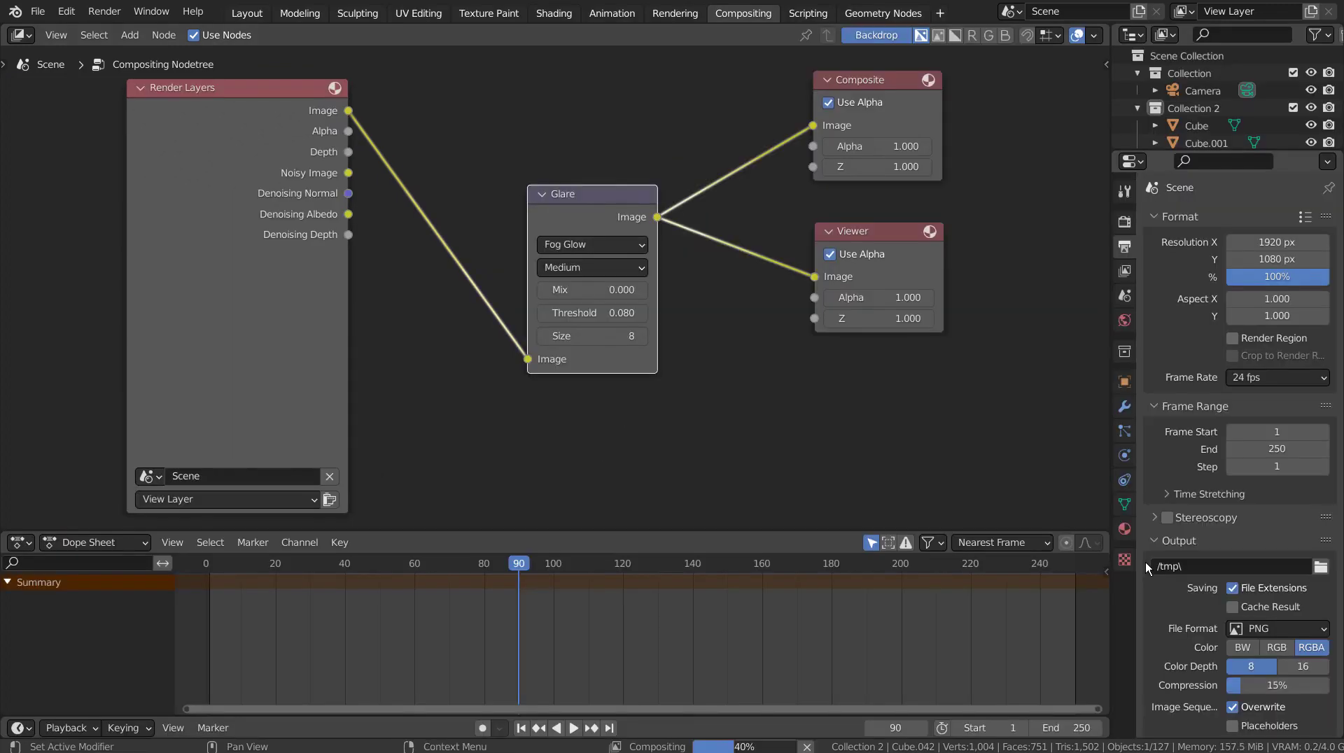